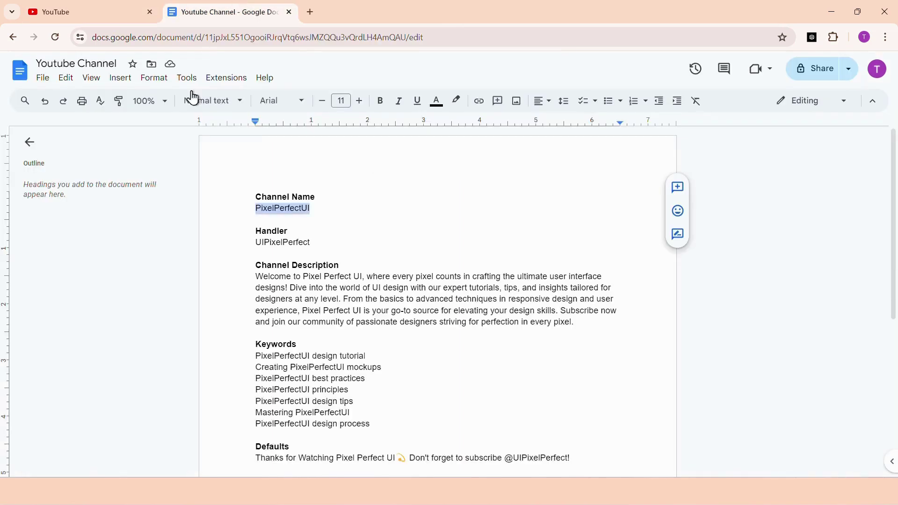
{"action": "left_click", "coordinate": [249, 196]}
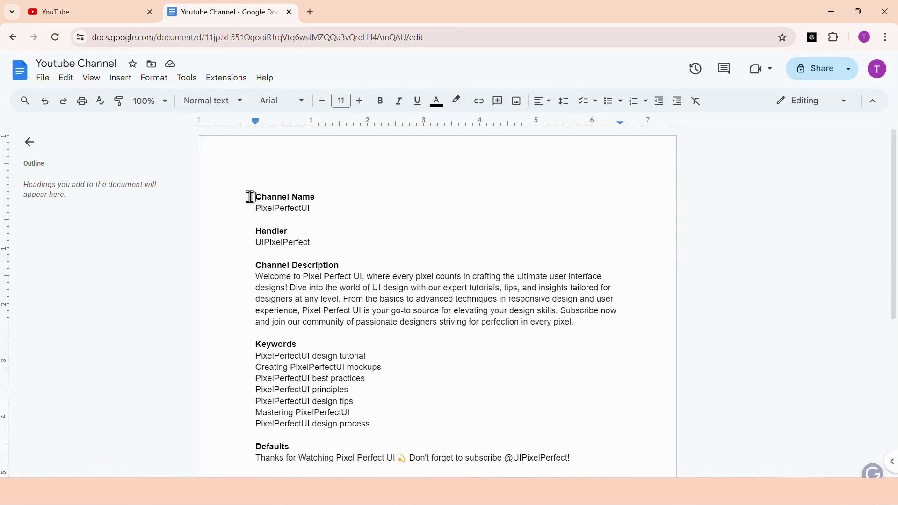
{"action": "left_click_drag", "start_coordinate": [249, 196], "coordinate": [321, 198]}
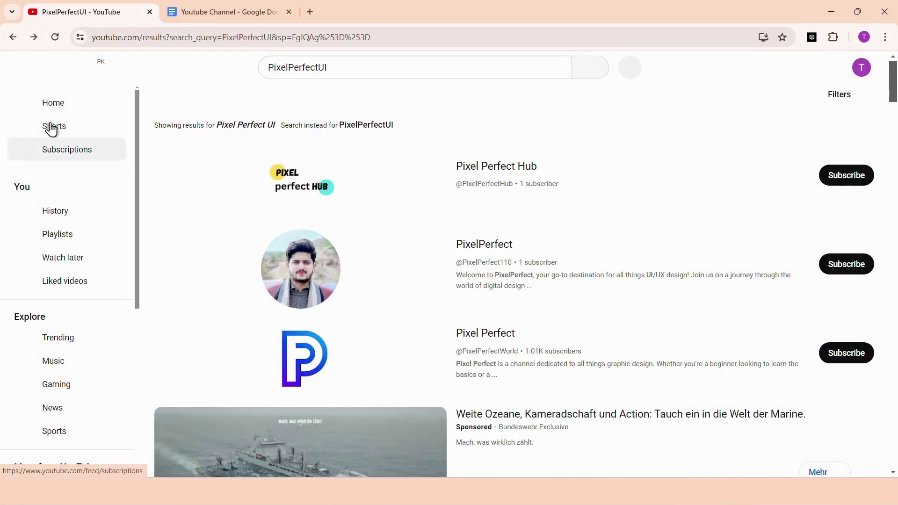
{"action": "scroll", "coordinate": [90, 294], "scroll_direction": "down", "scroll_amount": 4}
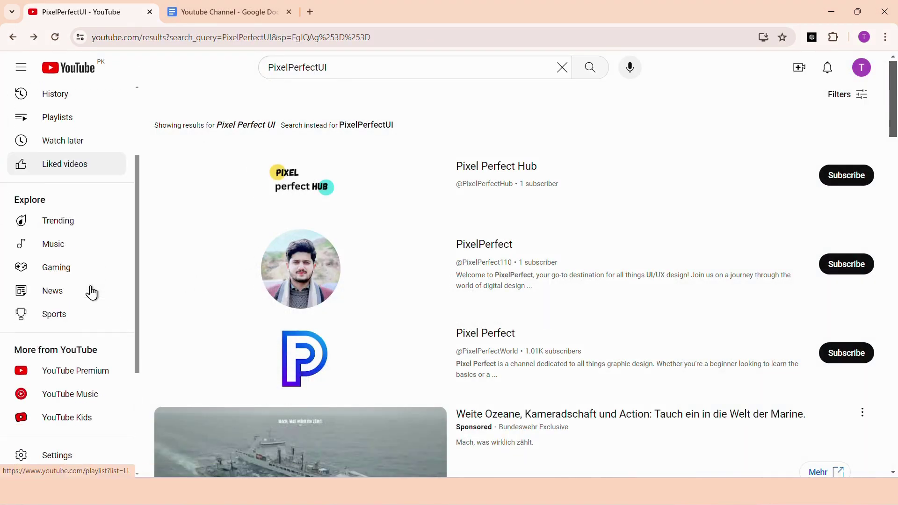
{"action": "scroll", "coordinate": [91, 293], "scroll_direction": "down", "scroll_amount": 3}
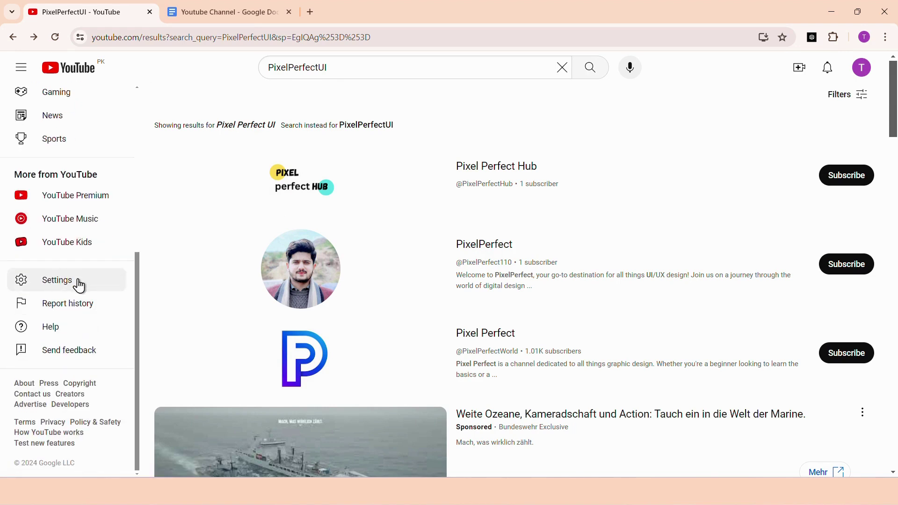
{"action": "left_click", "coordinate": [79, 284]}
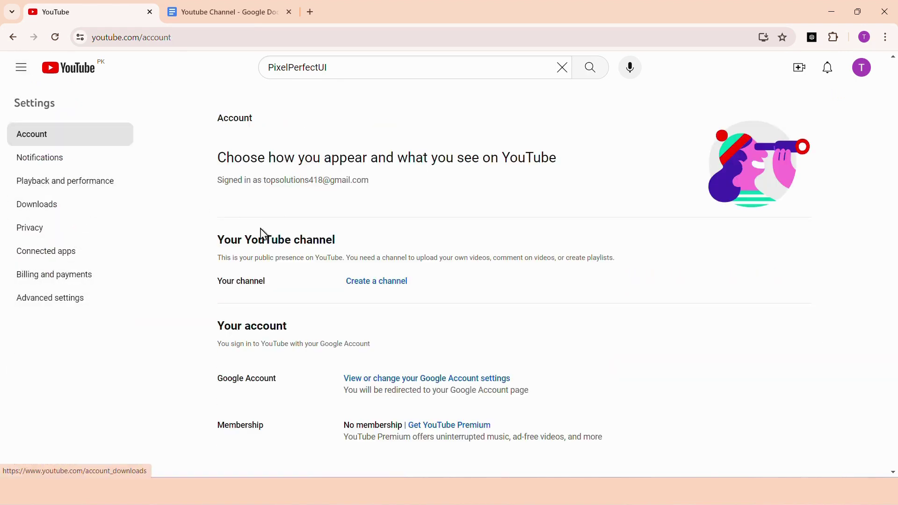
{"action": "left_click", "coordinate": [400, 284]}
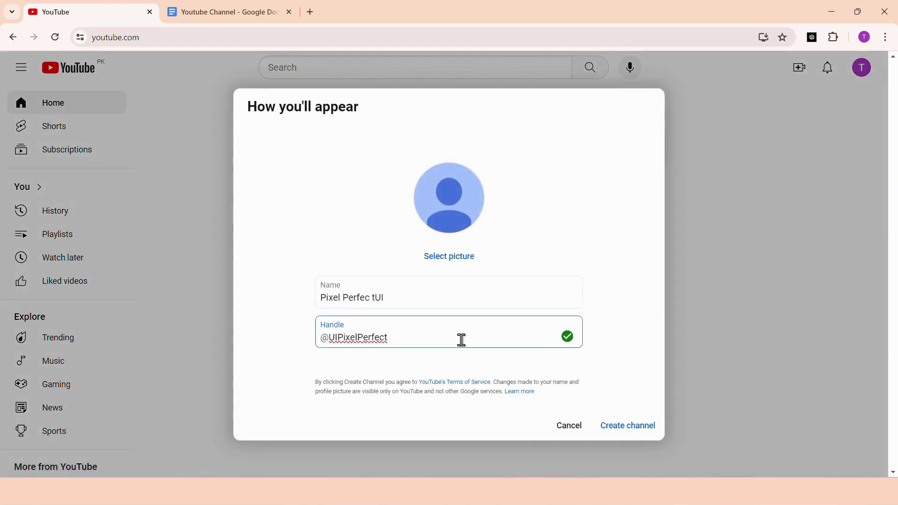
{"action": "left_click_drag", "start_coordinate": [328, 335], "coordinate": [426, 350]}
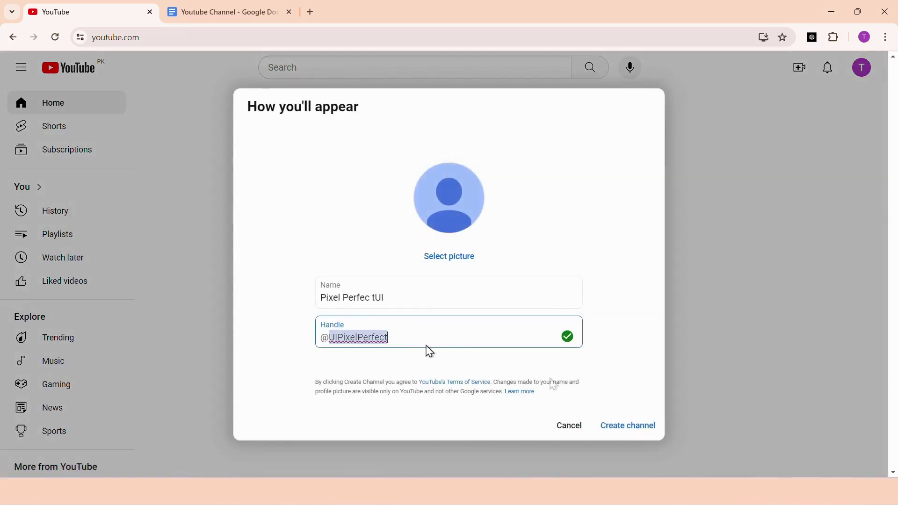
{"action": "left_click", "coordinate": [642, 427]}
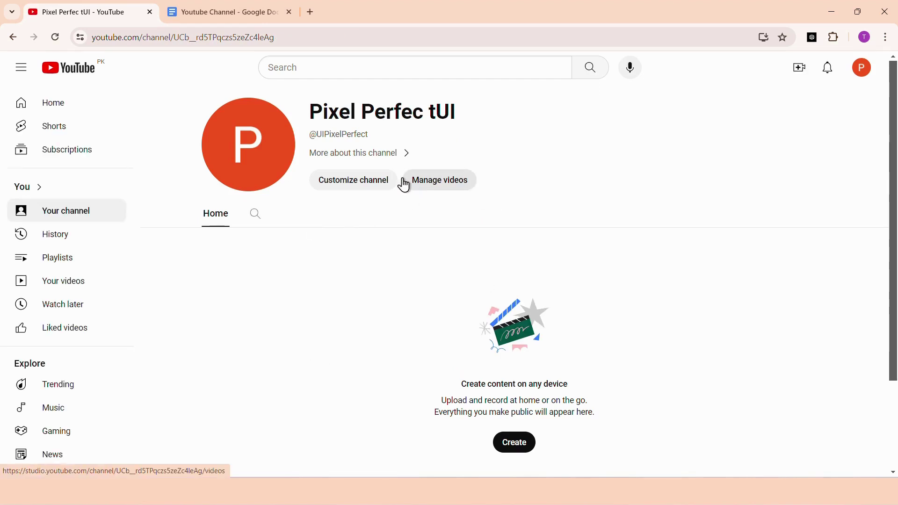
- Open the new channel's customization in YouTube Studio and upload the "Pixel Perfect UI Design" image as its profile picture
{"action": "left_click", "coordinate": [355, 189]}
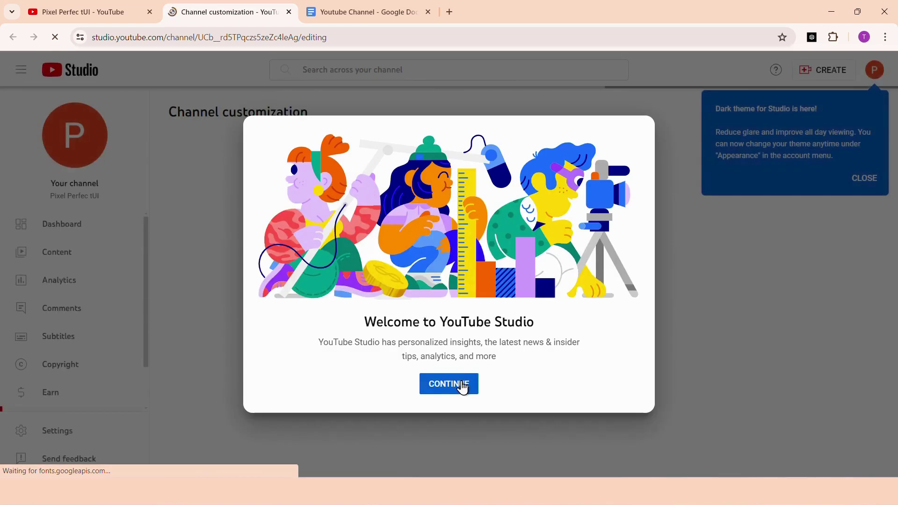
{"action": "left_click", "coordinate": [461, 385]}
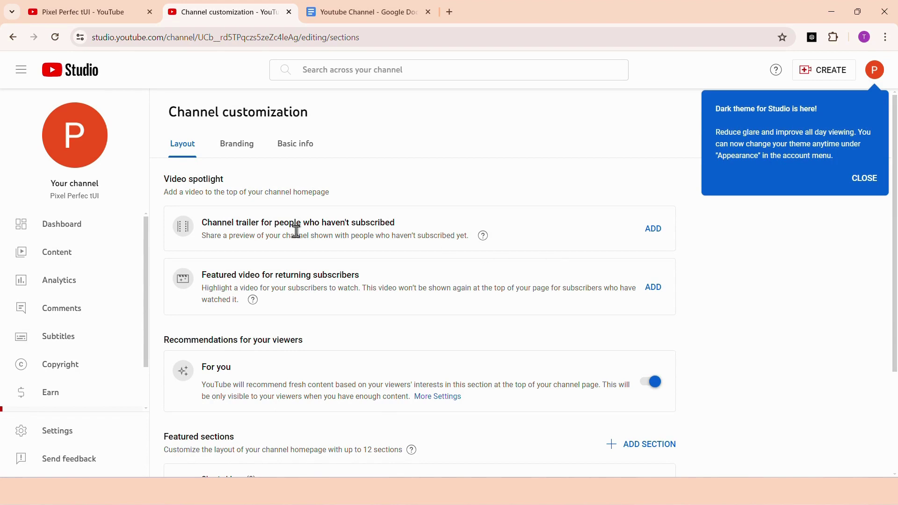
{"action": "left_click", "coordinate": [235, 146]}
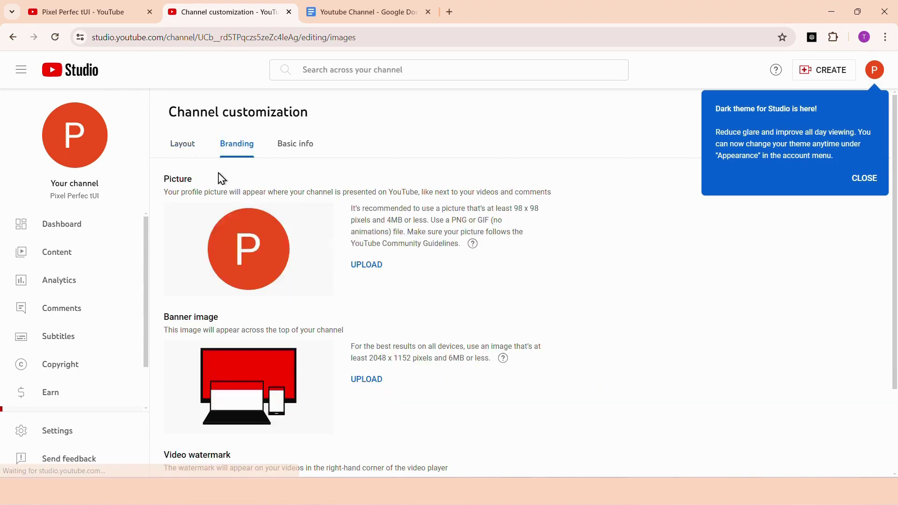
{"action": "left_click", "coordinate": [363, 269]}
{"action": "left_click", "coordinate": [369, 267]}
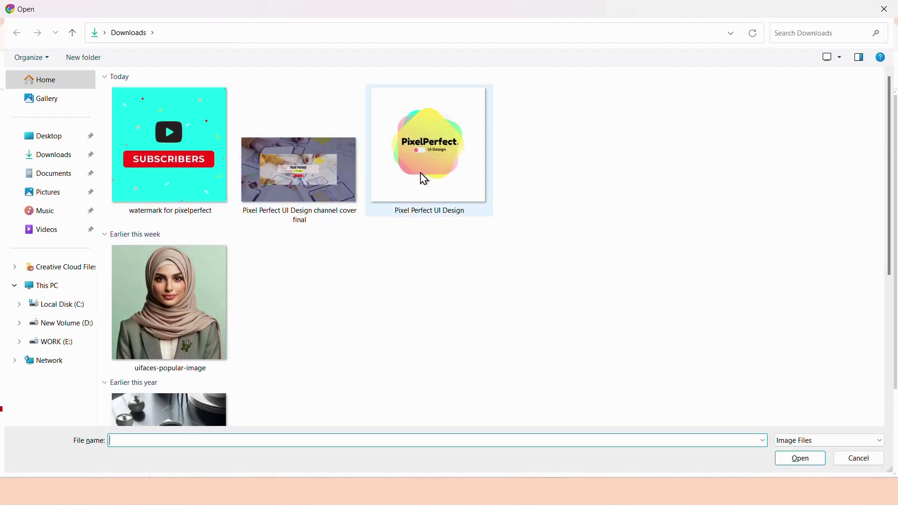
{"action": "left_click", "coordinate": [456, 175]}
{"action": "double_click", "coordinate": [459, 179]}
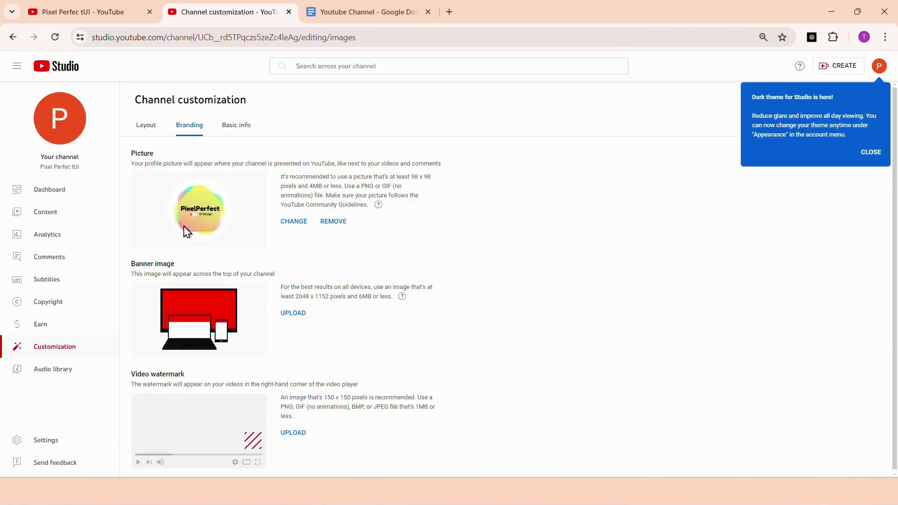
- Upload "Pixel Perfect UI Design channel cover final" as the channel's banner image, keeping the suggested crop
{"action": "left_click", "coordinate": [290, 318]}
{"action": "left_click", "coordinate": [322, 165]}
{"action": "double_click", "coordinate": [312, 204]}
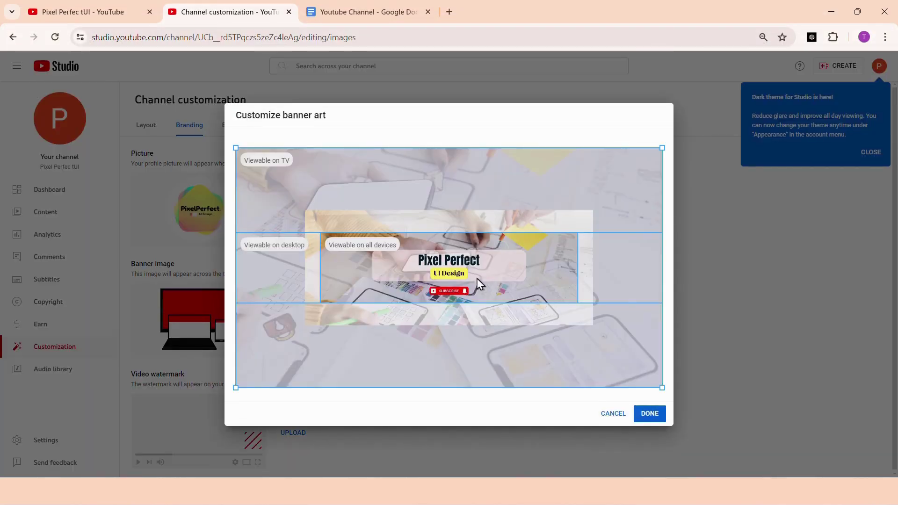
{"action": "left_click", "coordinate": [650, 416]}
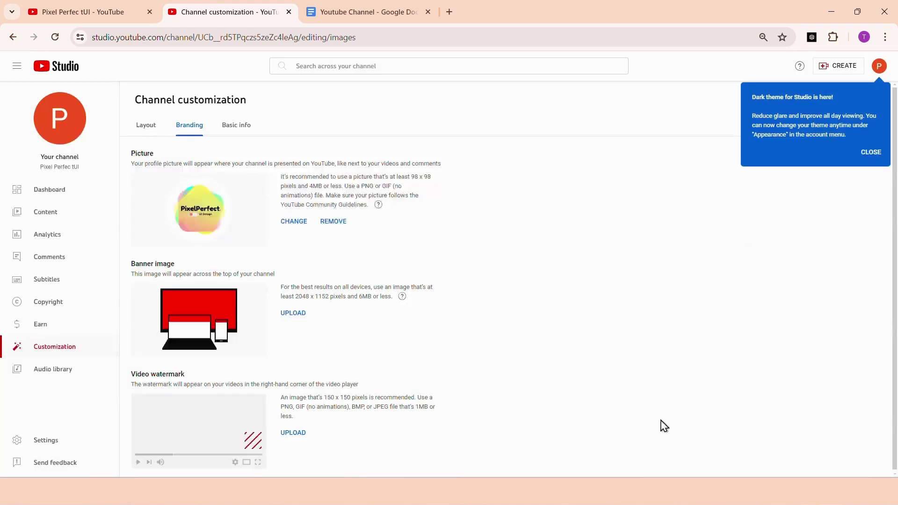
- Upload "watermark for pixelperfect" as the video watermark with the suggested crop and display it for the entire video
{"action": "left_click", "coordinate": [294, 431]}
{"action": "left_click", "coordinate": [206, 168]}
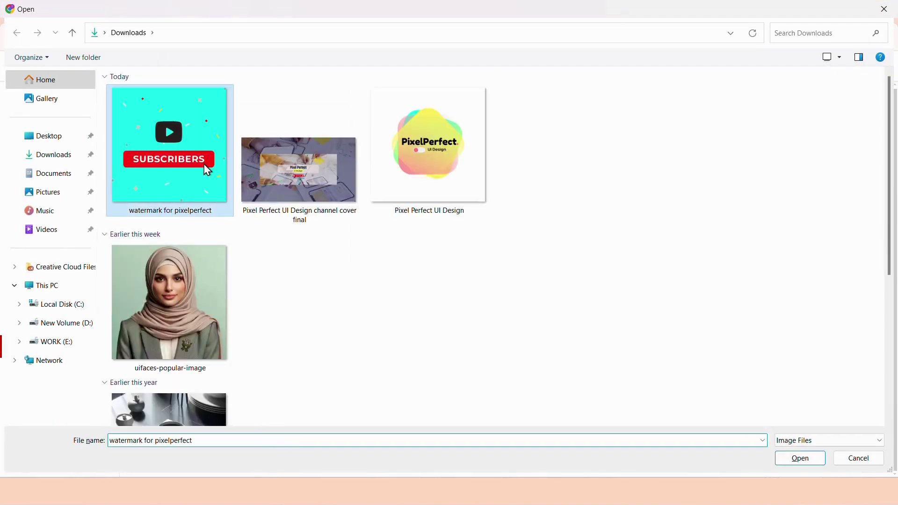
{"action": "double_click", "coordinate": [206, 168]}
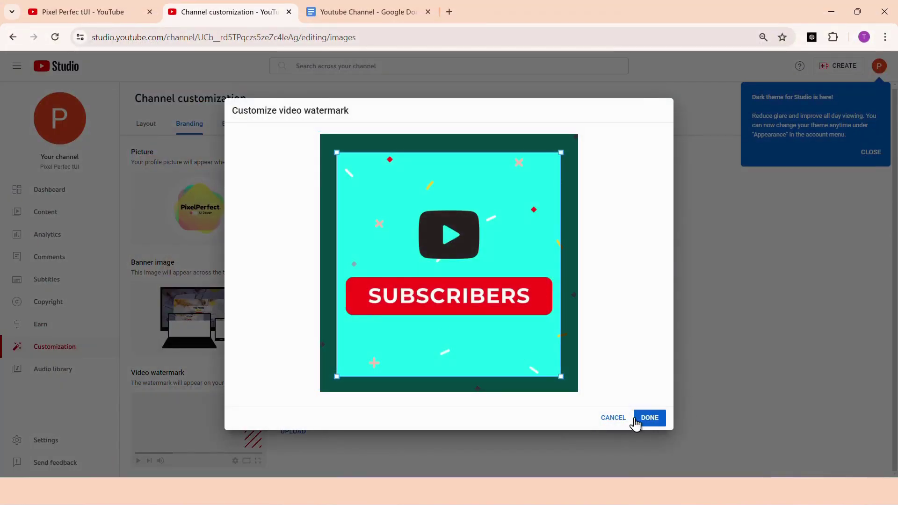
{"action": "left_click", "coordinate": [650, 420]}
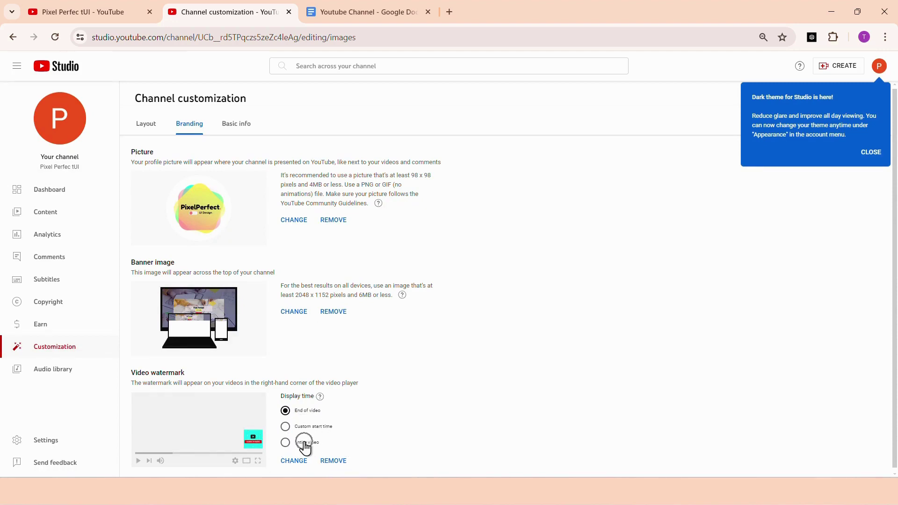
{"action": "key", "text": "ctrl+plus"}
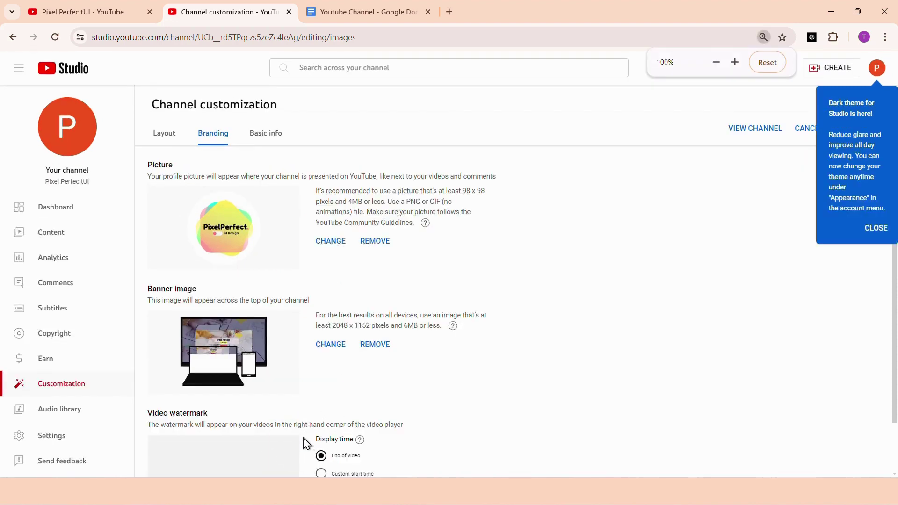
{"action": "key", "text": "ctrl+plus"}
{"action": "scroll", "coordinate": [302, 435], "scroll_direction": "down", "scroll_amount": 2}
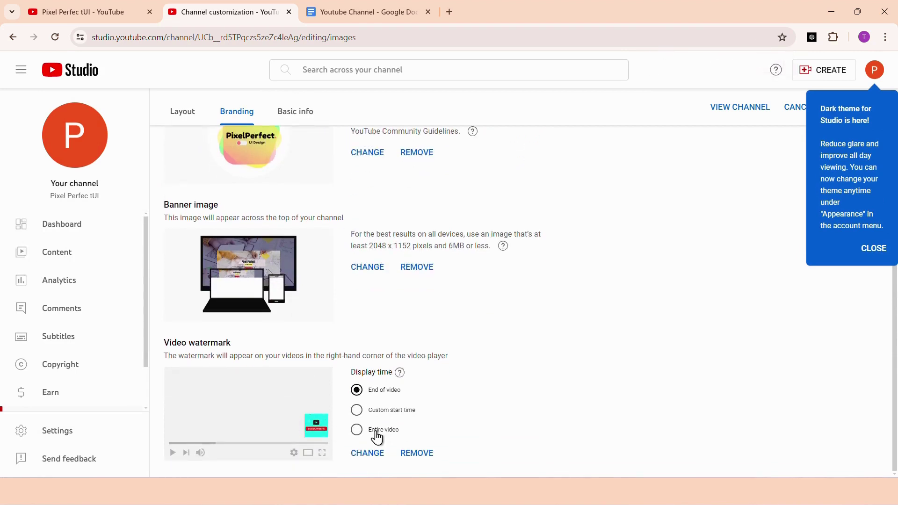
{"action": "left_click", "coordinate": [356, 430]}
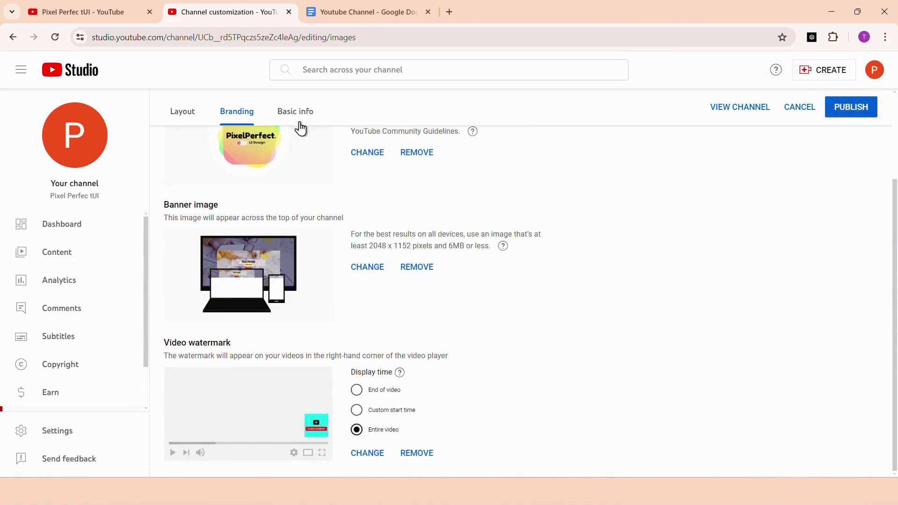
- Copy the paragraph under Channel Description from the Youtube Channel document into the description of the channel's basic info
{"action": "left_click", "coordinate": [298, 119]}
{"action": "scroll", "coordinate": [296, 211], "scroll_direction": "up", "scroll_amount": 3}
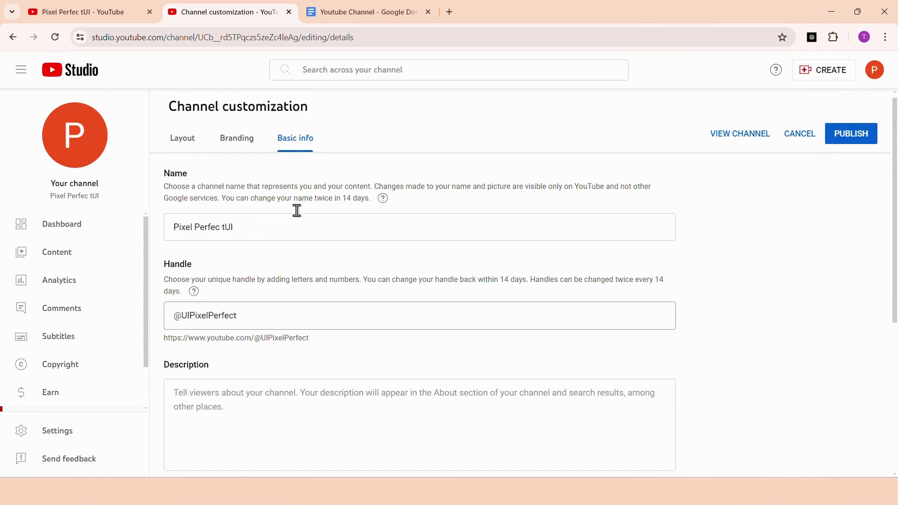
{"action": "scroll", "coordinate": [221, 316], "scroll_direction": "down", "scroll_amount": 3}
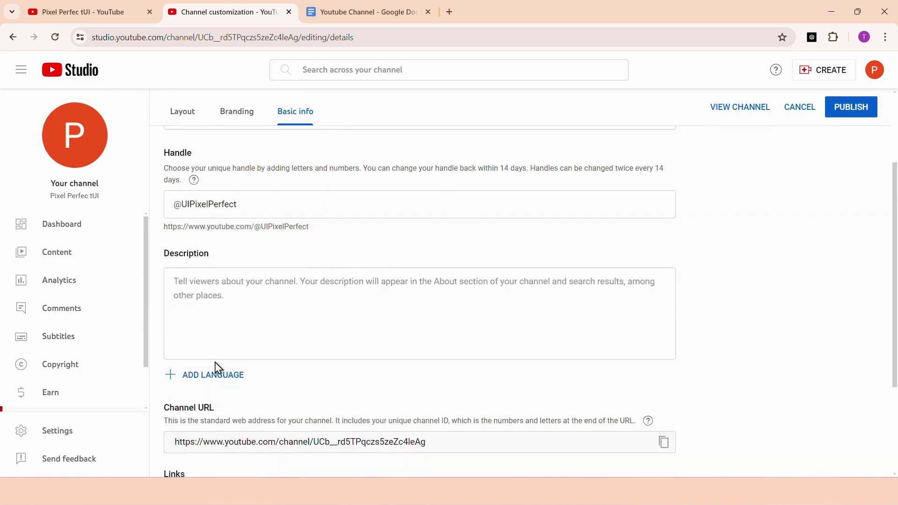
{"action": "left_click", "coordinate": [247, 315]}
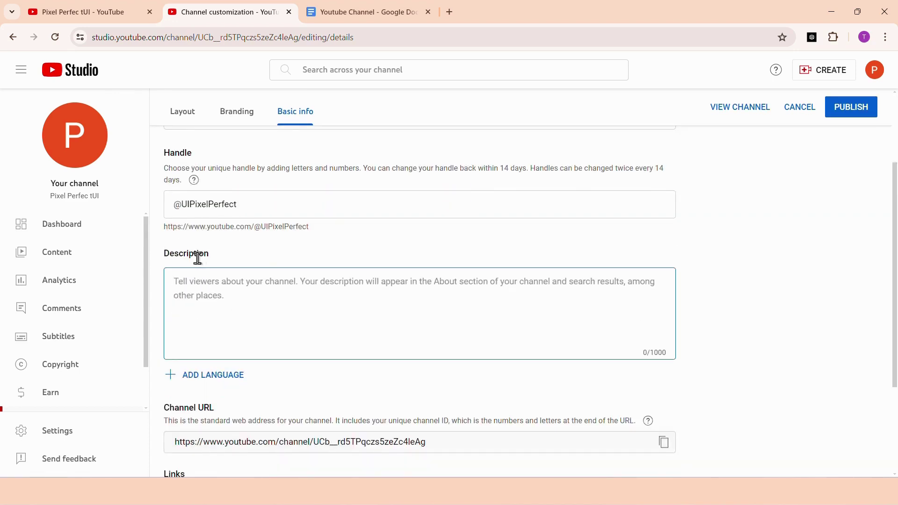
{"action": "left_click", "coordinate": [331, 12]}
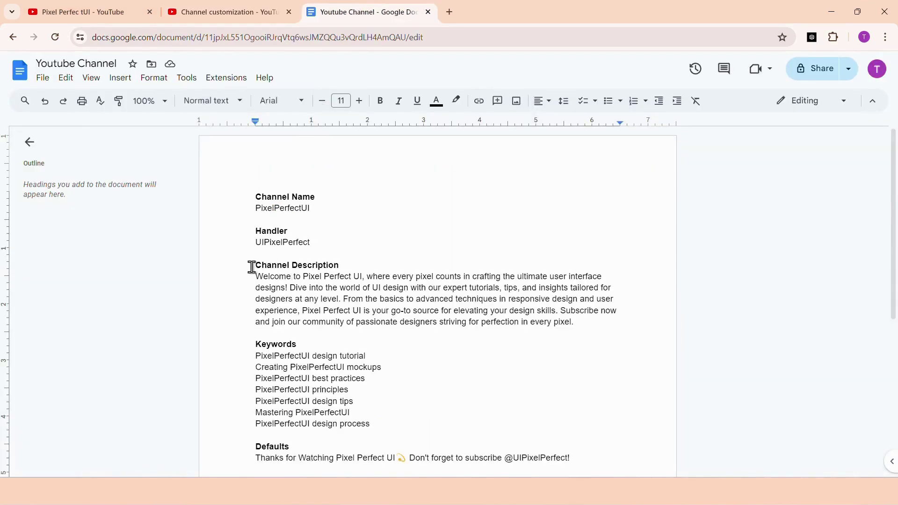
{"action": "left_click_drag", "start_coordinate": [253, 267], "coordinate": [333, 265]}
{"action": "left_click_drag", "start_coordinate": [256, 276], "coordinate": [576, 324]}
{"action": "key", "text": "ctrl+c"}
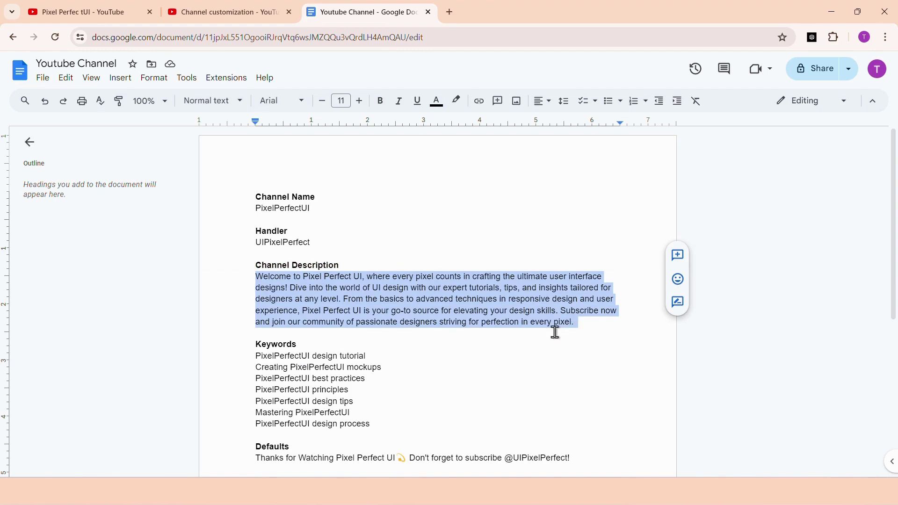
{"action": "left_click", "coordinate": [225, 7]}
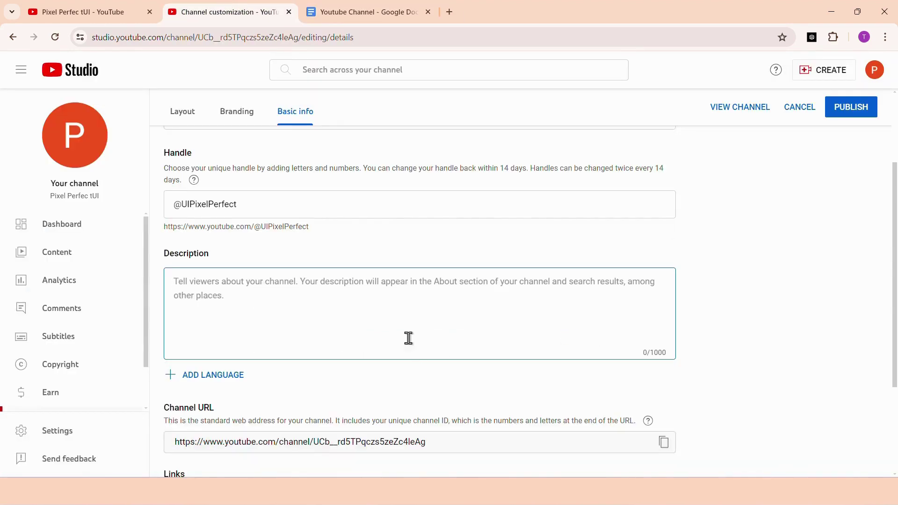
{"action": "key", "text": "ctrl+v"}
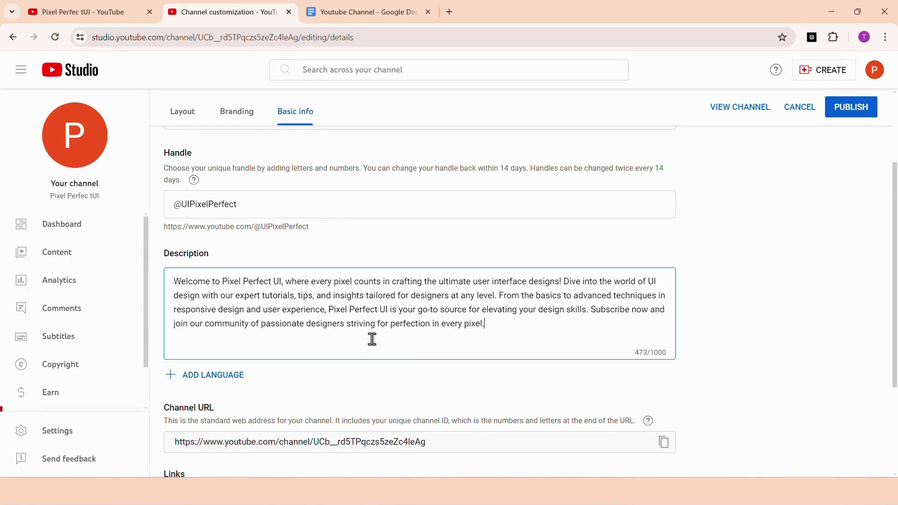
- Add a channel link titled "facebook" pointing to facebook.com/topsollutionss, and open the contact email for entry
{"action": "scroll", "coordinate": [393, 327], "scroll_direction": "down", "scroll_amount": 3}
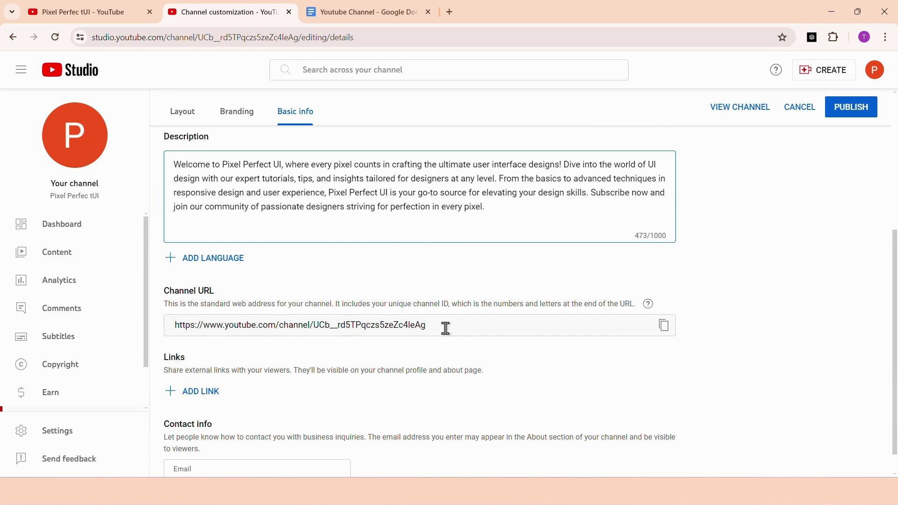
{"action": "scroll", "coordinate": [369, 352], "scroll_direction": "down", "scroll_amount": 1}
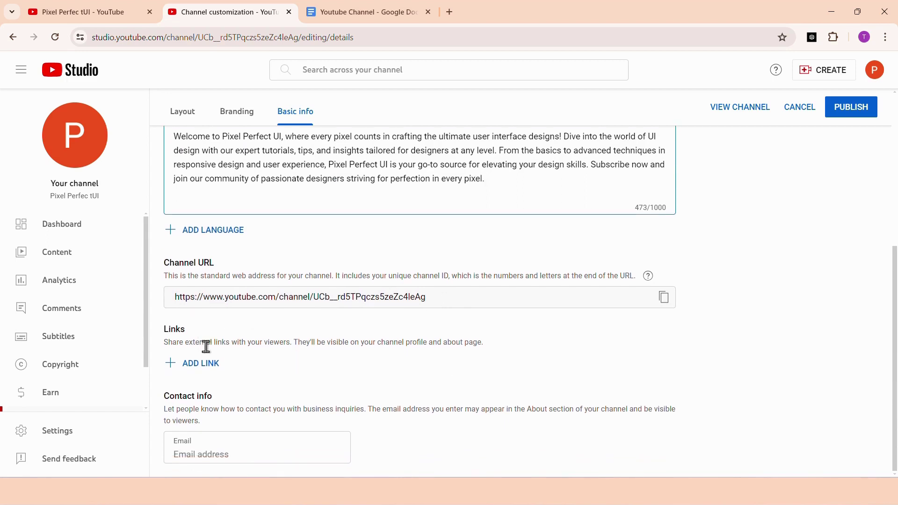
{"action": "left_click", "coordinate": [189, 367]}
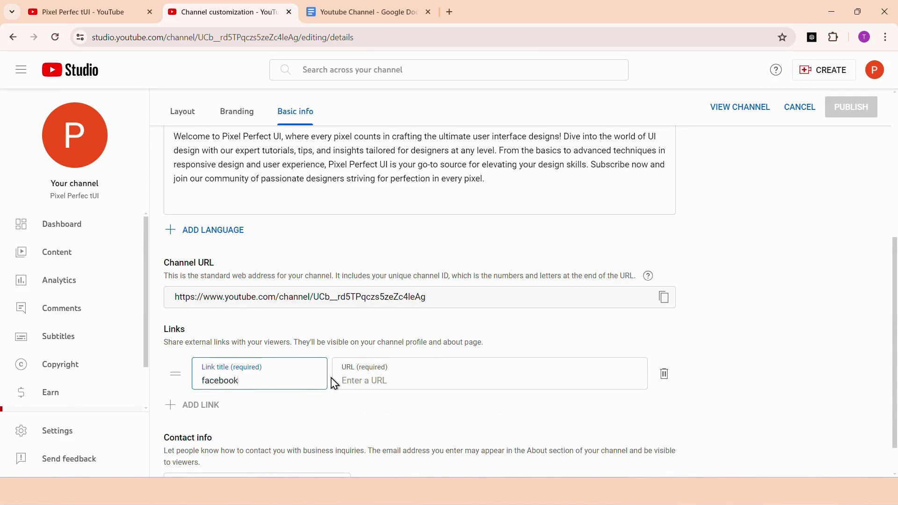
{"action": "left_click", "coordinate": [455, 375]}
{"action": "scroll", "coordinate": [321, 342], "scroll_direction": "down", "scroll_amount": 1}
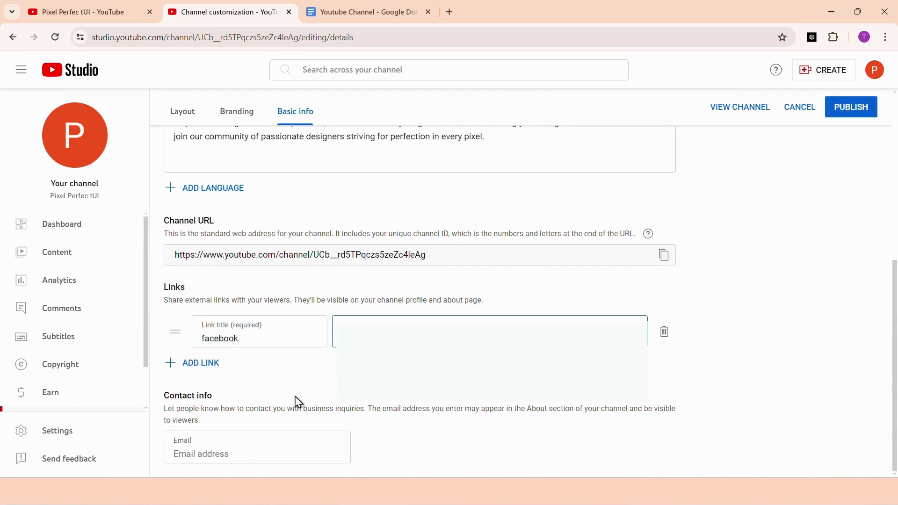
{"action": "left_click", "coordinate": [276, 451]}
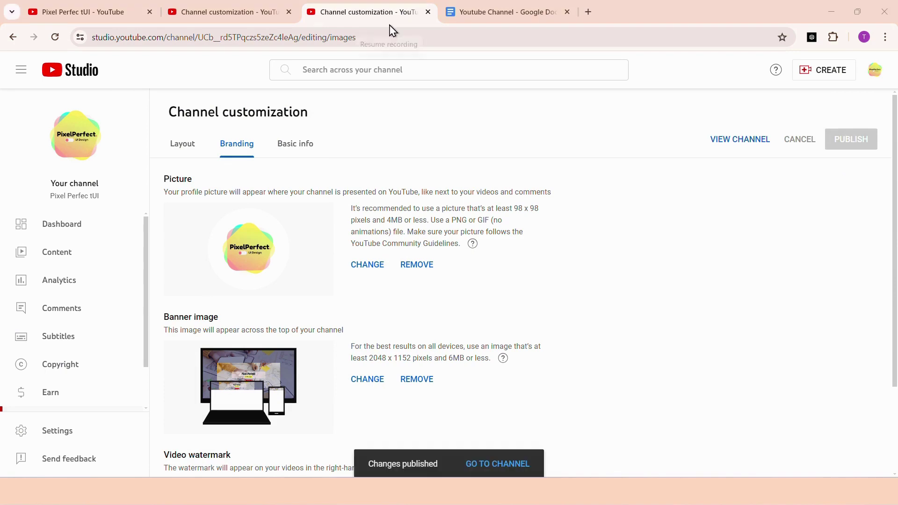
- View the published channel page to check its banner, picture, description and link, and return to channel customization
{"action": "left_click", "coordinate": [729, 141]}
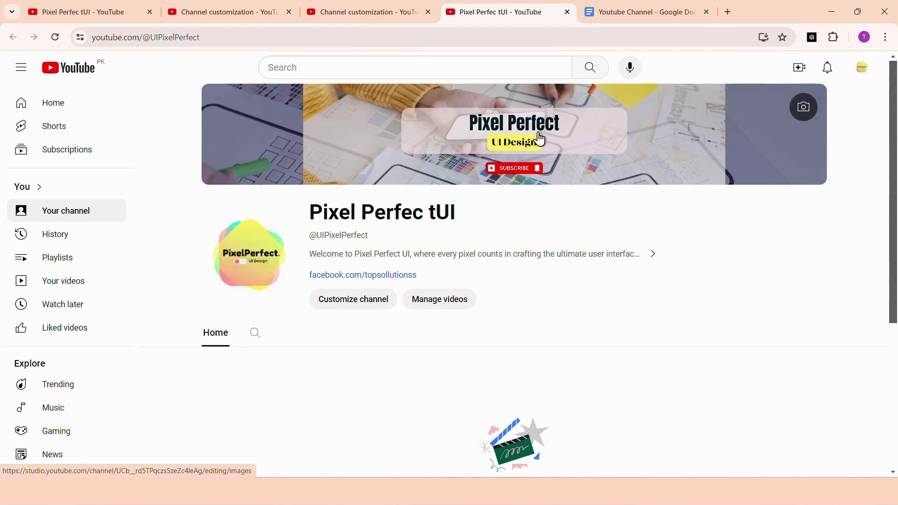
{"action": "scroll", "coordinate": [555, 265], "scroll_direction": "down", "scroll_amount": 2}
{"action": "left_click", "coordinate": [349, 14]}
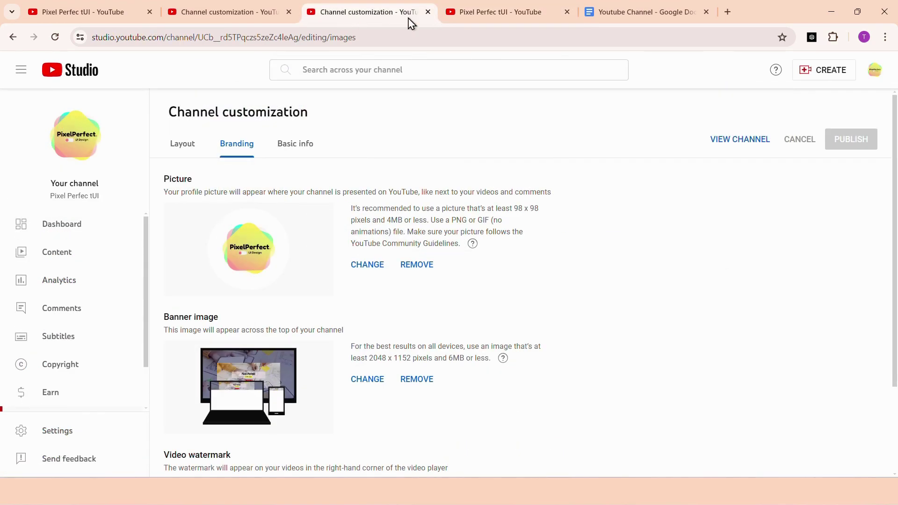
- Open the channel settings and set the default currency to USD — US Dollar
{"action": "left_click", "coordinate": [69, 432]}
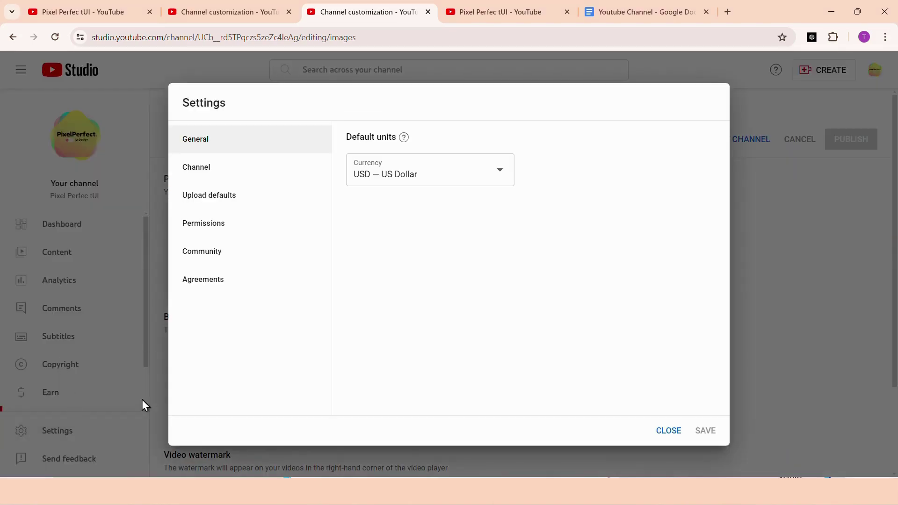
{"action": "left_click", "coordinate": [491, 180]}
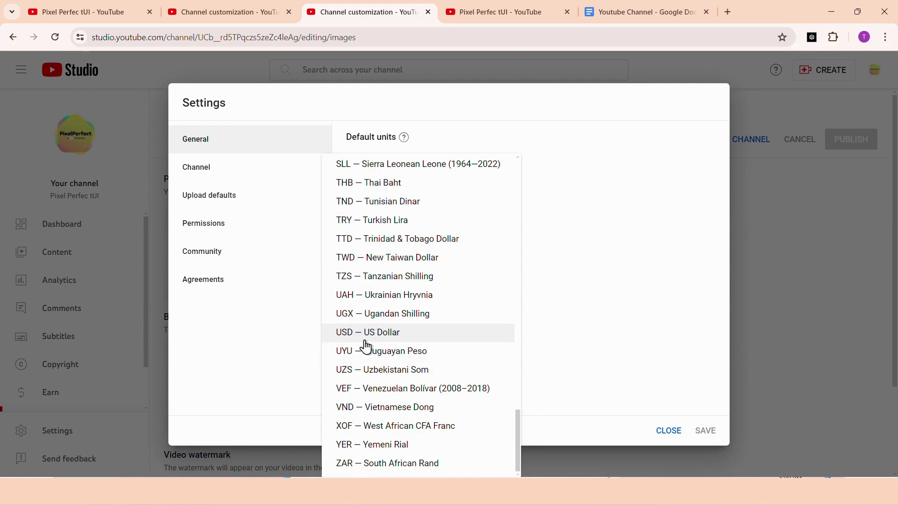
{"action": "left_click", "coordinate": [377, 334]}
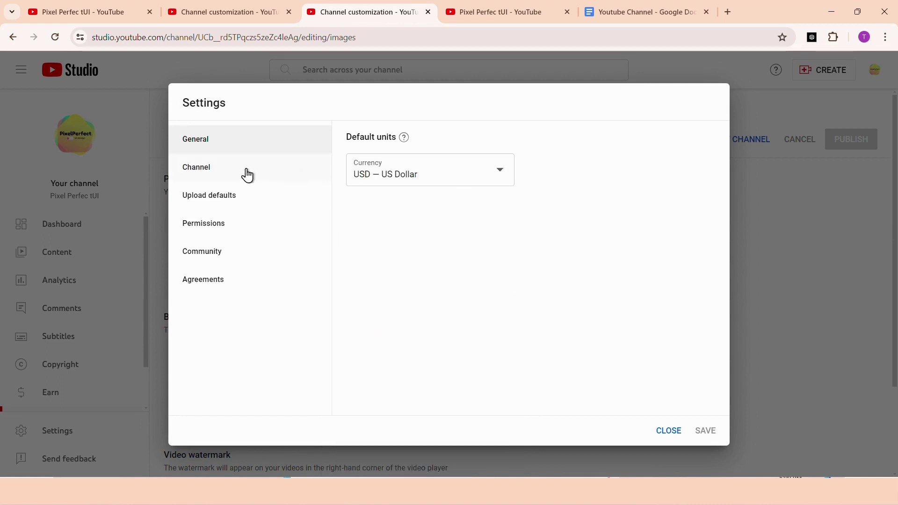
- Set the channel's country of residence to Pakistan
{"action": "left_click", "coordinate": [227, 177]}
{"action": "left_click", "coordinate": [495, 192]}
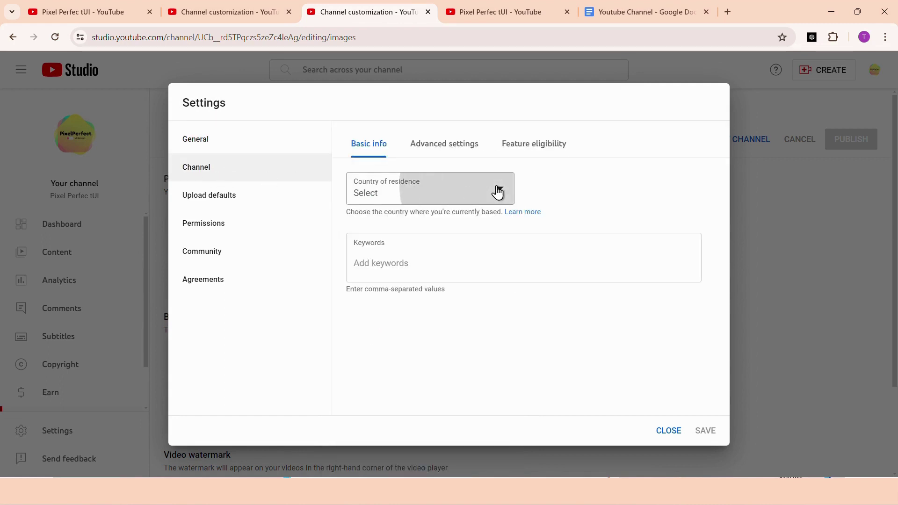
{"action": "scroll", "coordinate": [441, 309], "scroll_direction": "down", "scroll_amount": 20}
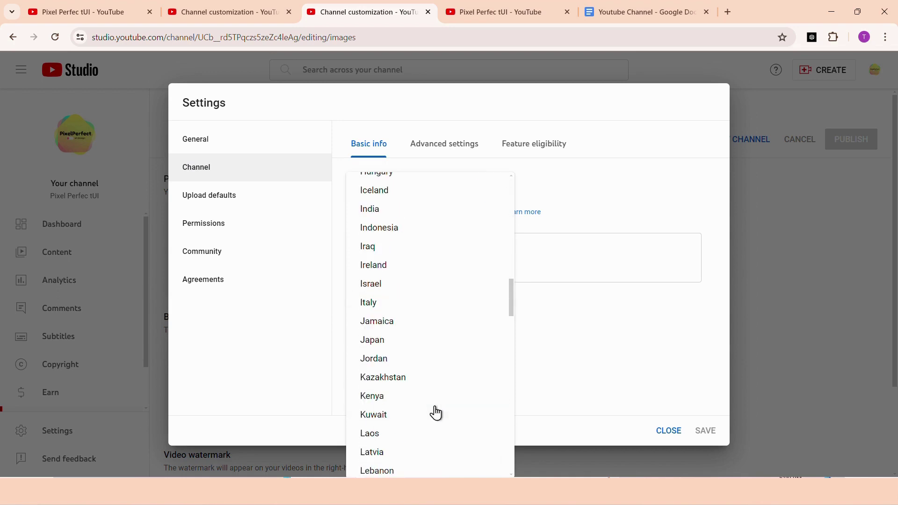
{"action": "scroll", "coordinate": [379, 438], "scroll_direction": "down", "scroll_amount": 10}
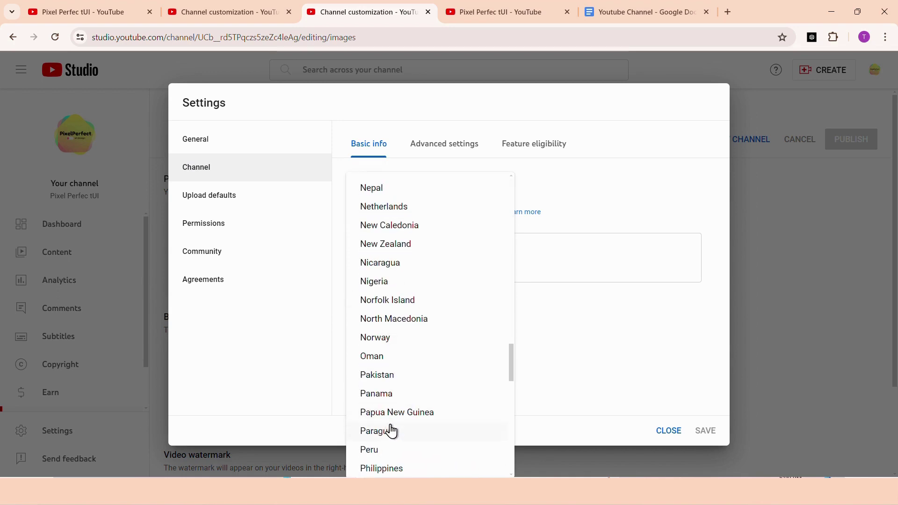
{"action": "left_click", "coordinate": [392, 376]}
- Copy "PixelPerfectUI design tutorial" from the Youtube Channel document into the channel keywords
{"action": "left_click", "coordinate": [470, 269]}
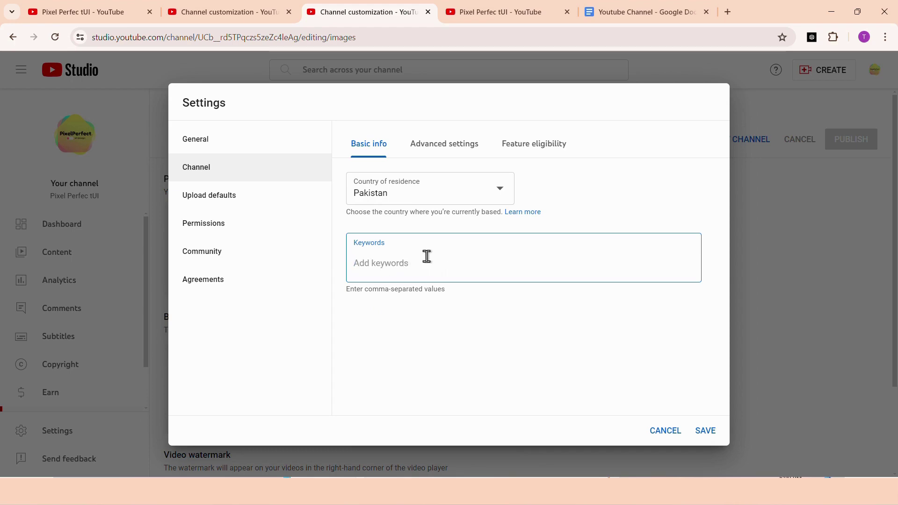
{"action": "left_click", "coordinate": [603, 13]}
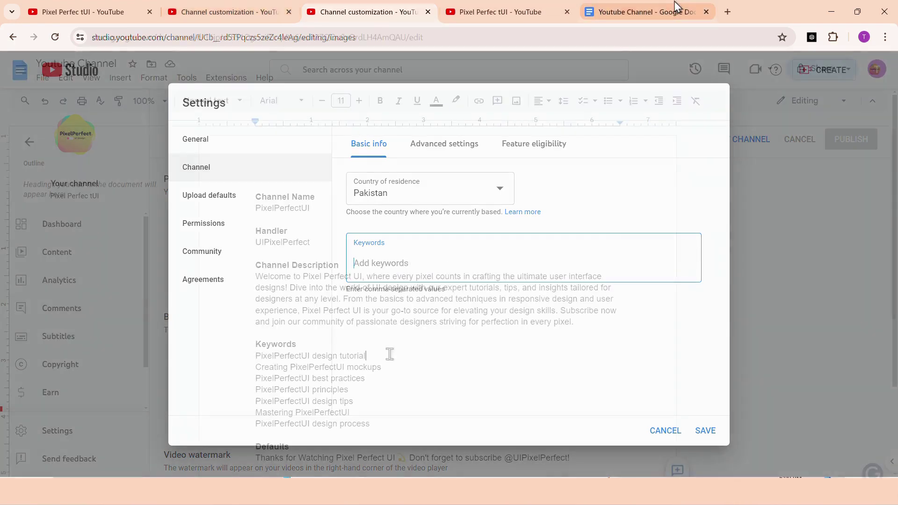
{"action": "left_click_drag", "start_coordinate": [371, 355], "coordinate": [250, 360]}
{"action": "key", "text": "ctrl+c"}
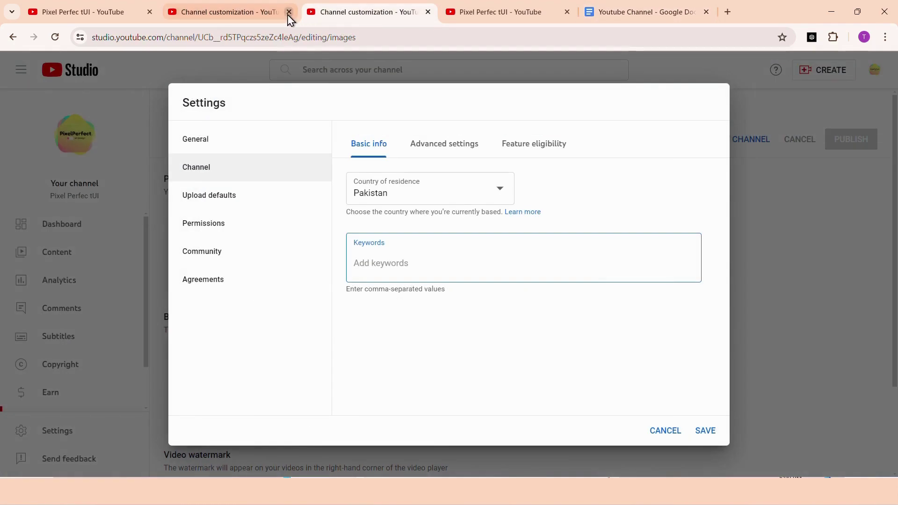
{"action": "left_click", "coordinate": [288, 11]}
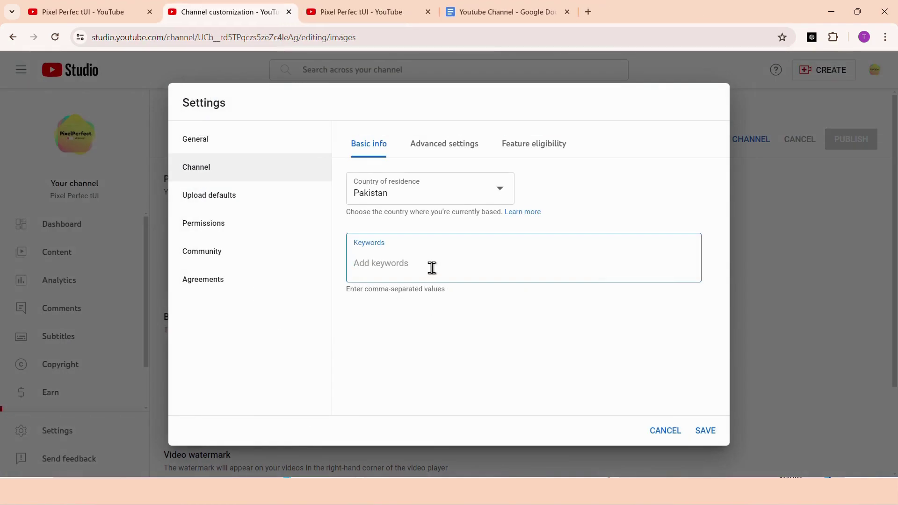
{"action": "key", "text": "ctrl+v"}
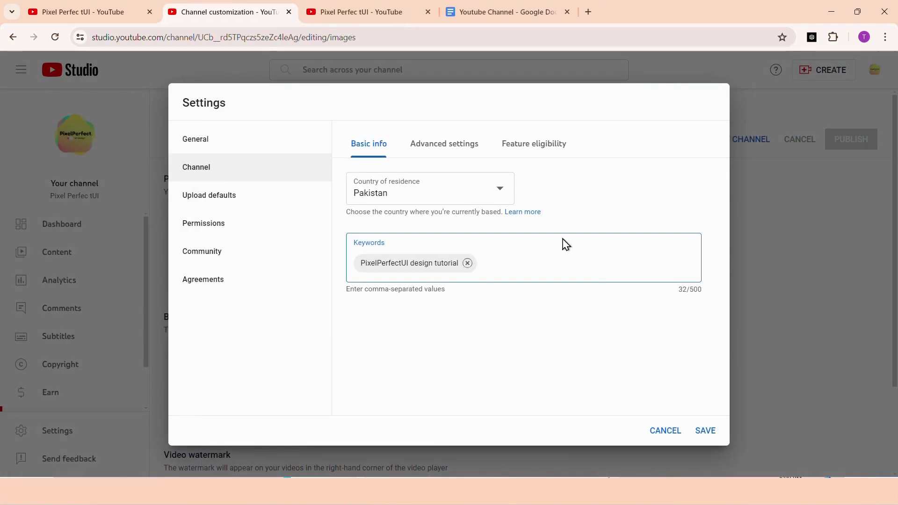
- Add the remaining six keywords from the Youtube Channel document to the channel keywords, from "Creating PixelPerfectUI mockups" through "PixelPerfectUI design process"
{"action": "left_click", "coordinate": [551, 2]}
{"action": "left_click", "coordinate": [385, 367]}
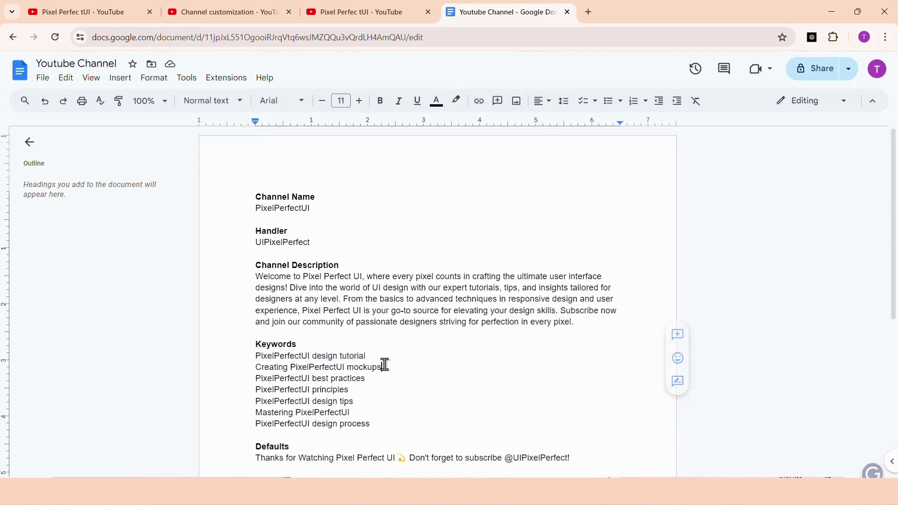
{"action": "left_click_drag", "start_coordinate": [385, 366], "coordinate": [241, 370]}
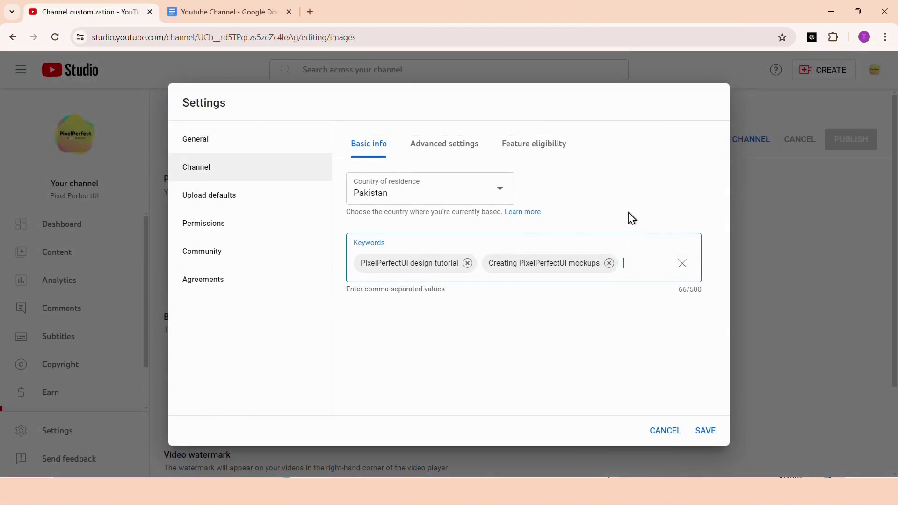
{"action": "left_click", "coordinate": [234, 8]}
{"action": "left_click_drag", "start_coordinate": [365, 380], "coordinate": [247, 380]}
{"action": "left_click", "coordinate": [94, 8]}
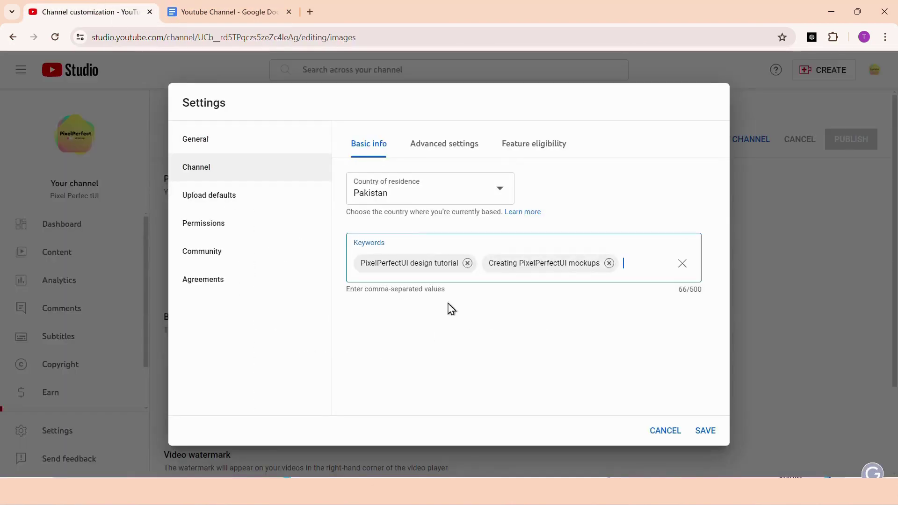
{"action": "type", "text": "PixelPerfectUI best practices, PixelPerfectUI principles, PixelPerfectUI design tips, Mastering PixelPerfectUI, PixelPerfectUI design process"}
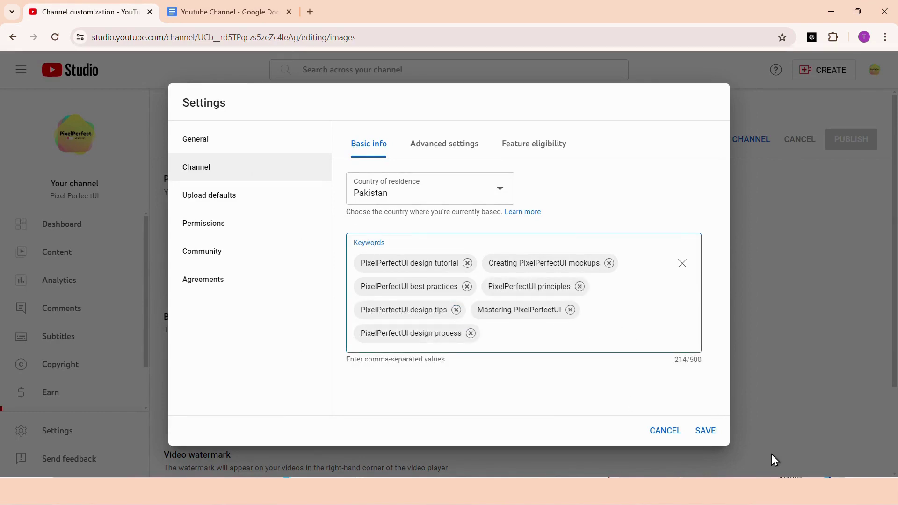
- Set the channel as not made for kids and review the remaining advanced channel settings
{"action": "left_click", "coordinate": [466, 144]}
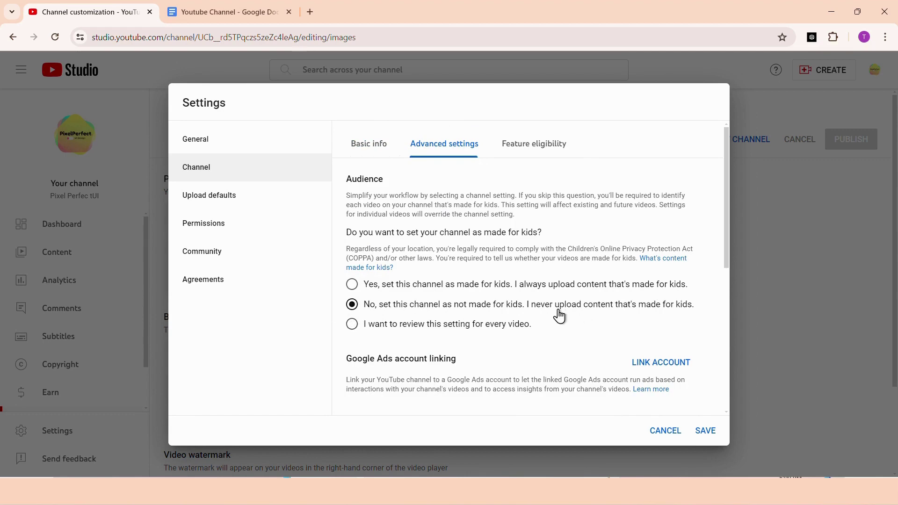
{"action": "scroll", "coordinate": [559, 316], "scroll_direction": "down", "scroll_amount": 5}
{"action": "scroll", "coordinate": [386, 305], "scroll_direction": "down", "scroll_amount": 2}
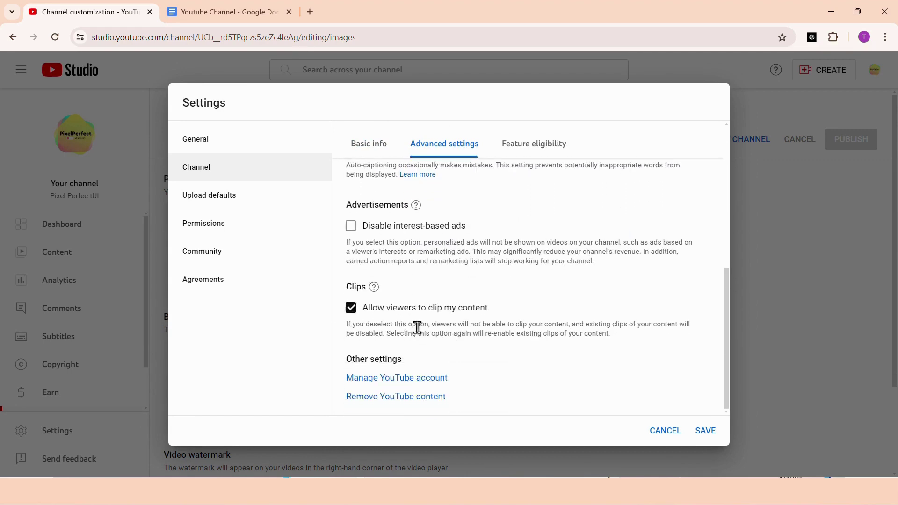
{"action": "scroll", "coordinate": [415, 326], "scroll_direction": "up", "scroll_amount": 6}
- Verify the phone number for the intermediate features by requesting a text message code, entering the verification code and submitting it
{"action": "left_click", "coordinate": [535, 160]}
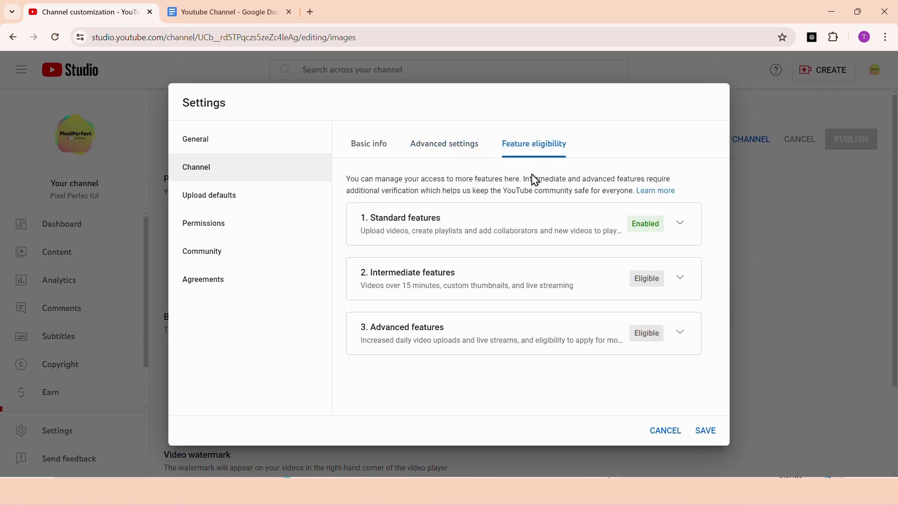
{"action": "left_click", "coordinate": [678, 280]}
{"action": "left_click", "coordinate": [634, 380]}
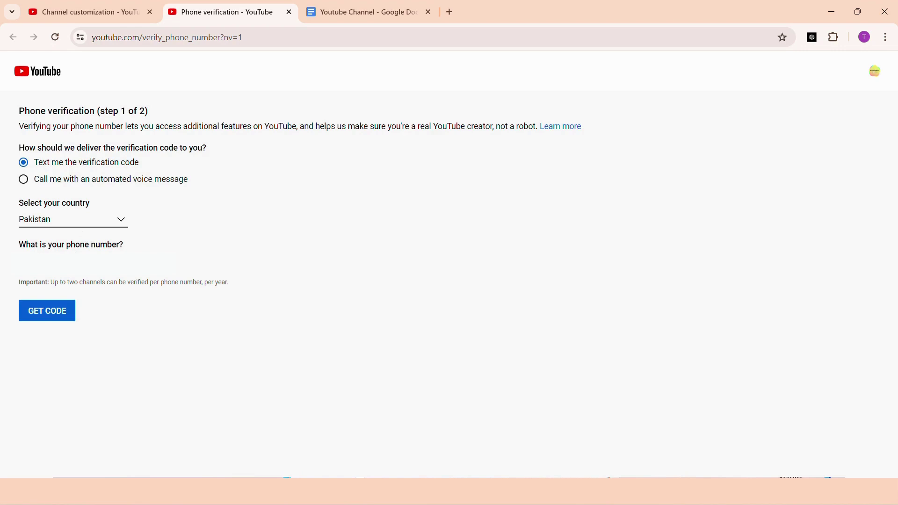
{"action": "left_click", "coordinate": [60, 317]}
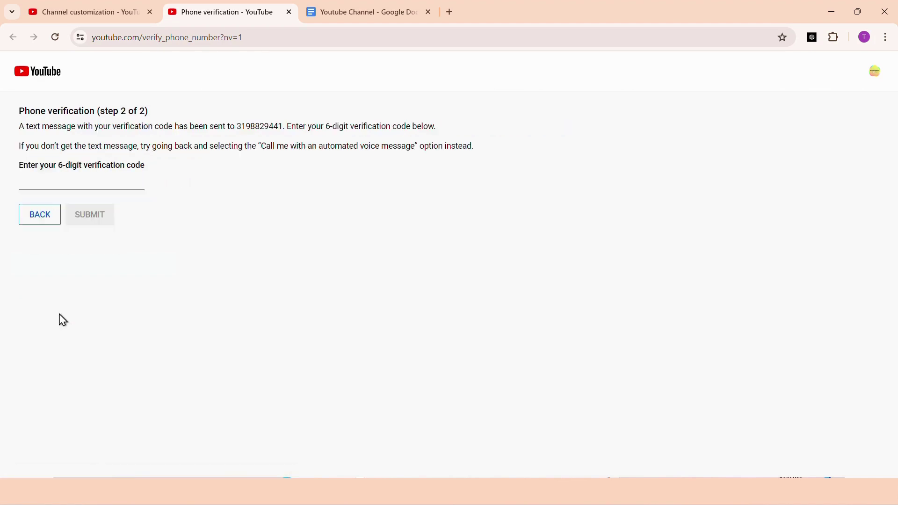
{"action": "left_click", "coordinate": [120, 189]}
{"action": "left_click", "coordinate": [113, 215]}
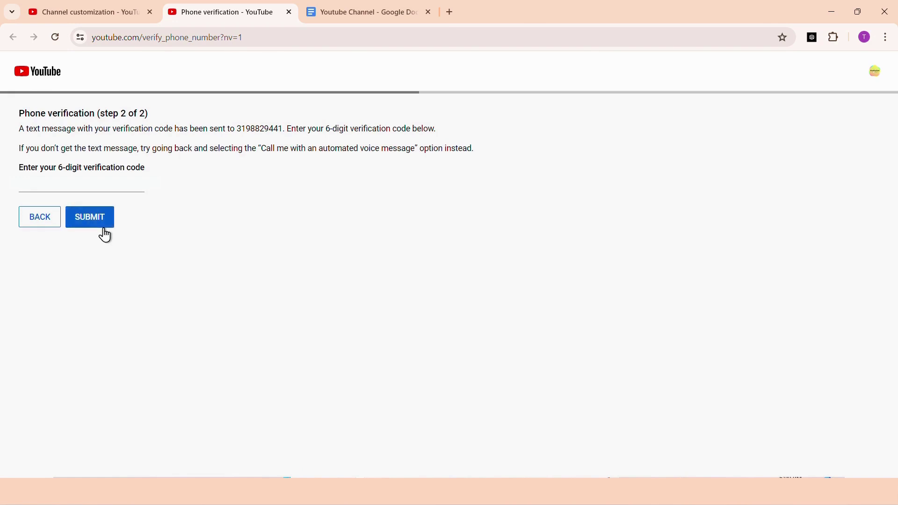
- Return to the channel's feature eligibility and request access to the advanced features with the "Build channel history" option
{"action": "left_click", "coordinate": [118, 7]}
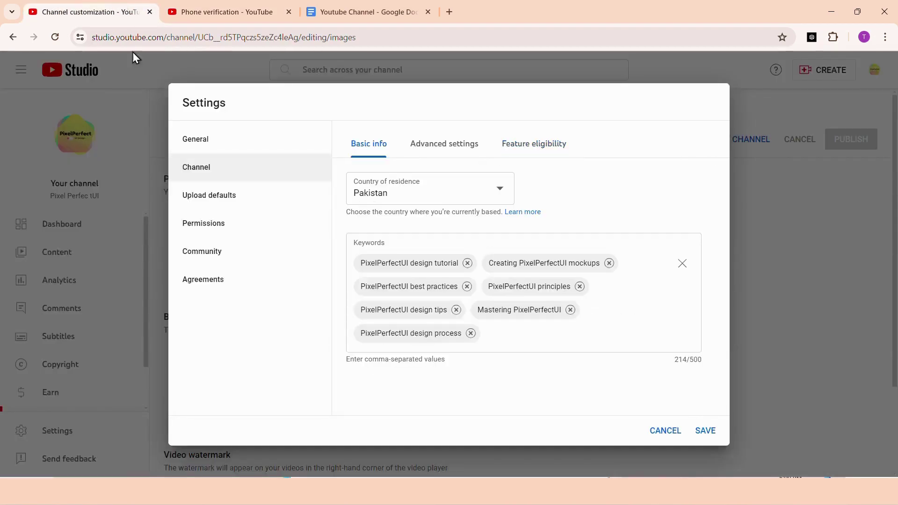
{"action": "left_click", "coordinate": [513, 145]}
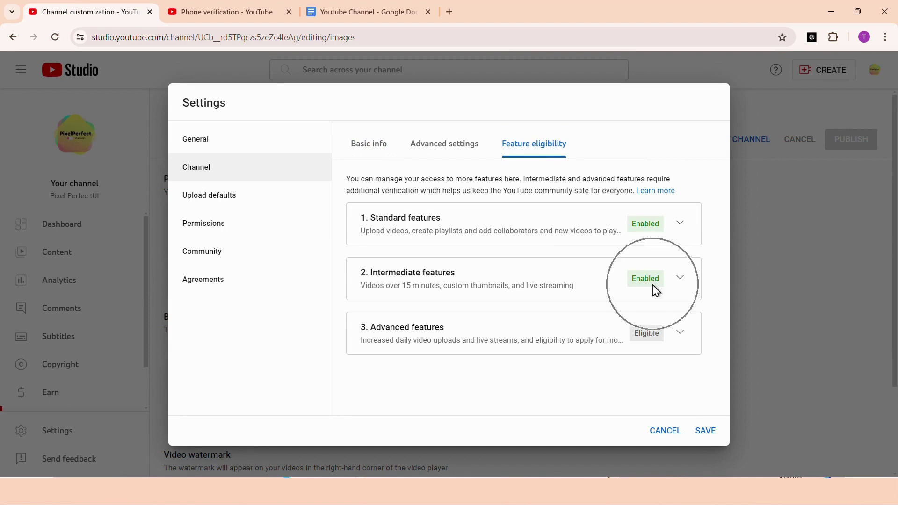
{"action": "left_click", "coordinate": [679, 332]}
{"action": "scroll", "coordinate": [531, 319], "scroll_direction": "down", "scroll_amount": 2}
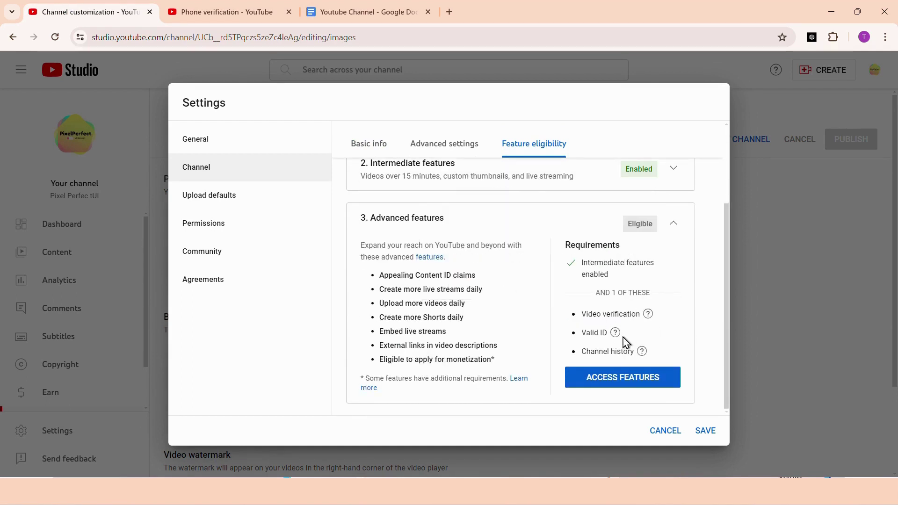
{"action": "left_click", "coordinate": [649, 389]}
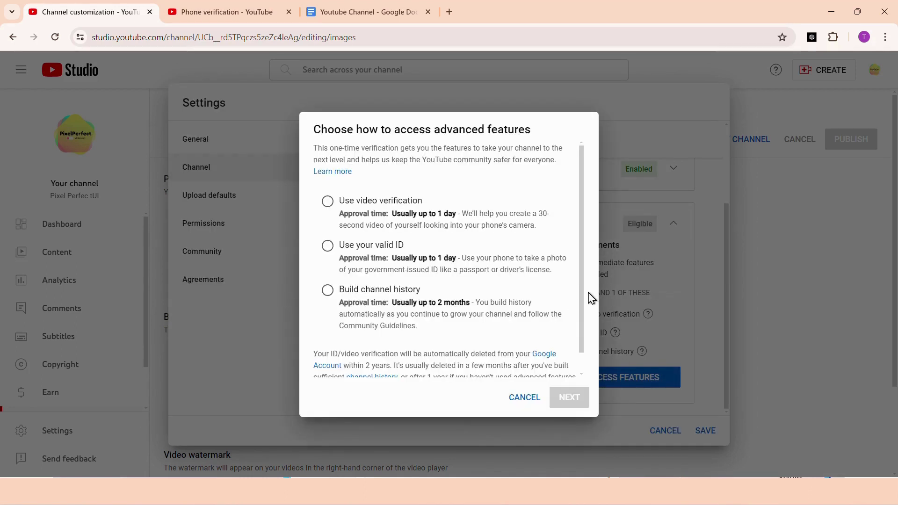
{"action": "left_click", "coordinate": [380, 295]}
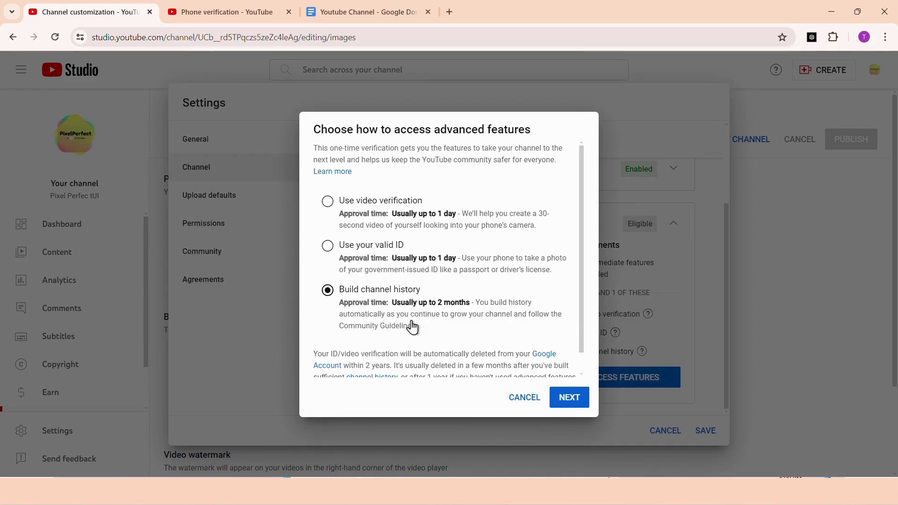
{"action": "left_click_drag", "start_coordinate": [393, 304], "coordinate": [474, 303]}
{"action": "scroll", "coordinate": [556, 330], "scroll_direction": "down", "scroll_amount": 1}
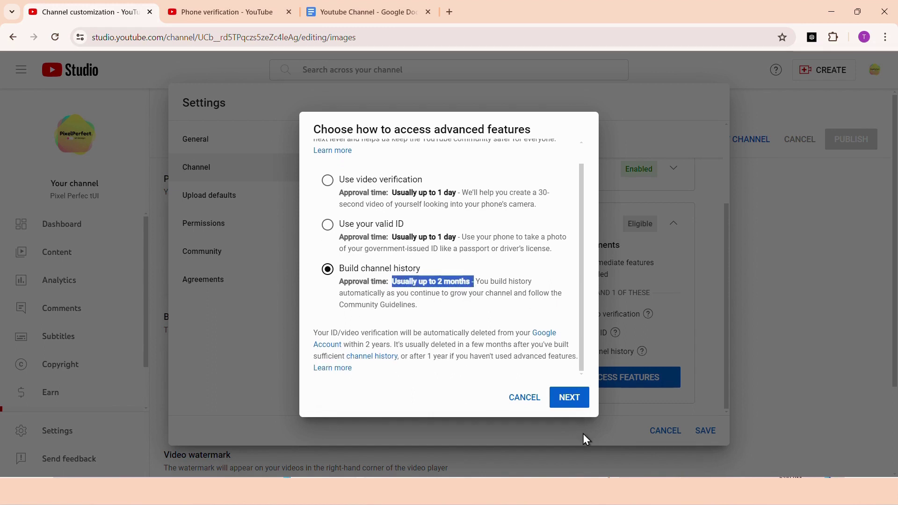
{"action": "left_click", "coordinate": [583, 399]}
{"action": "left_click", "coordinate": [576, 398]}
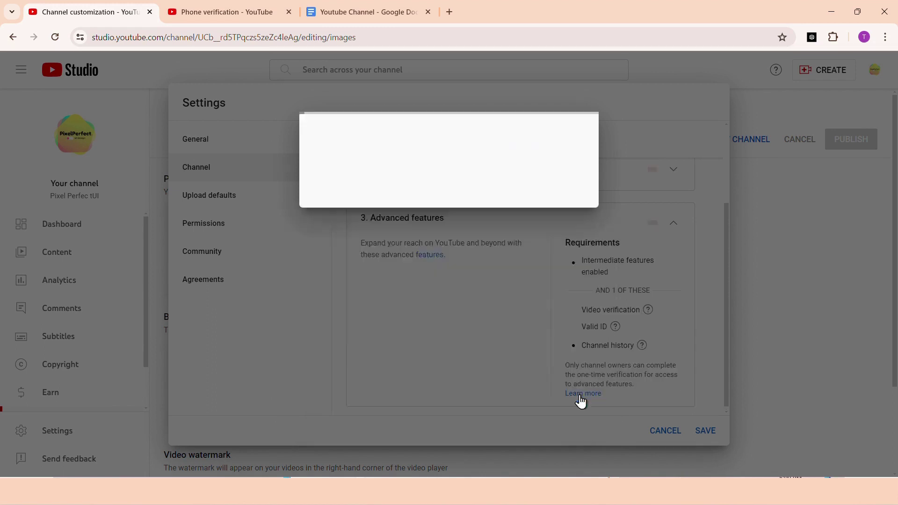
- Copy the text under Defaults, starting "Thanks for Watching Pixel Perfect UI", from the Youtube Channel document into the upload defaults description
{"action": "left_click", "coordinate": [222, 195]}
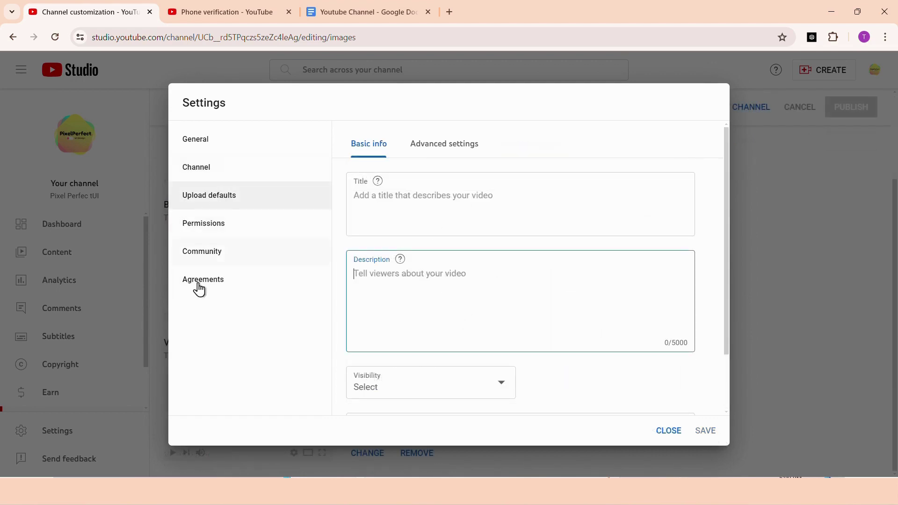
{"action": "left_click", "coordinate": [347, 2]}
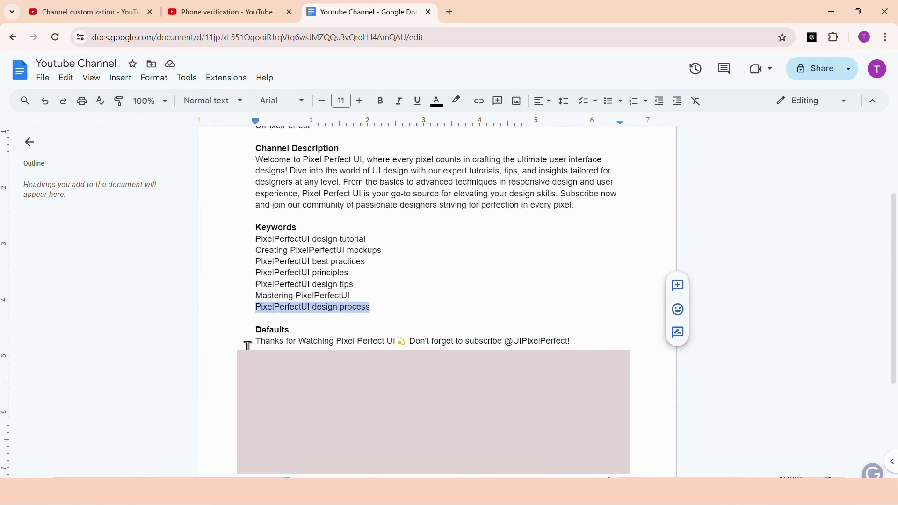
{"action": "left_click", "coordinate": [248, 344]}
{"action": "key", "text": "shift+Down"}
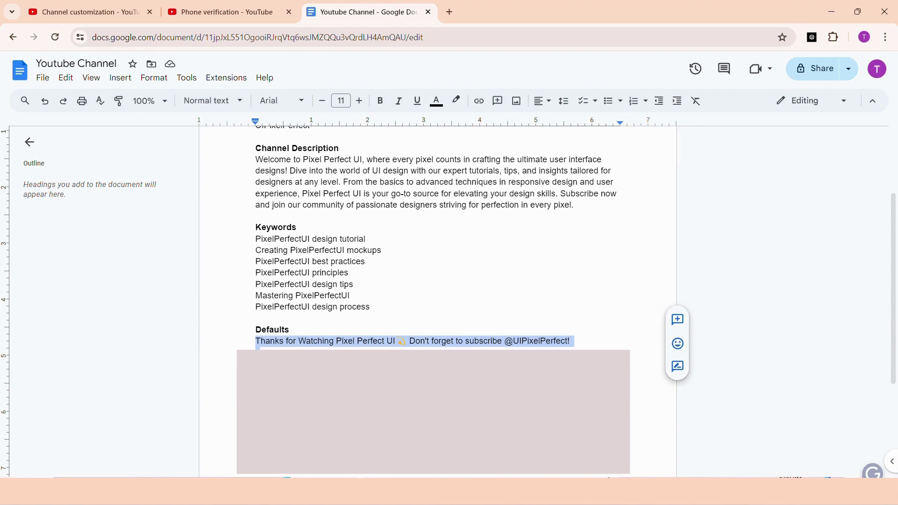
{"action": "left_click", "coordinate": [87, 3]}
{"action": "key", "text": "ctrl+v"}
{"action": "left_click", "coordinate": [405, 313]}
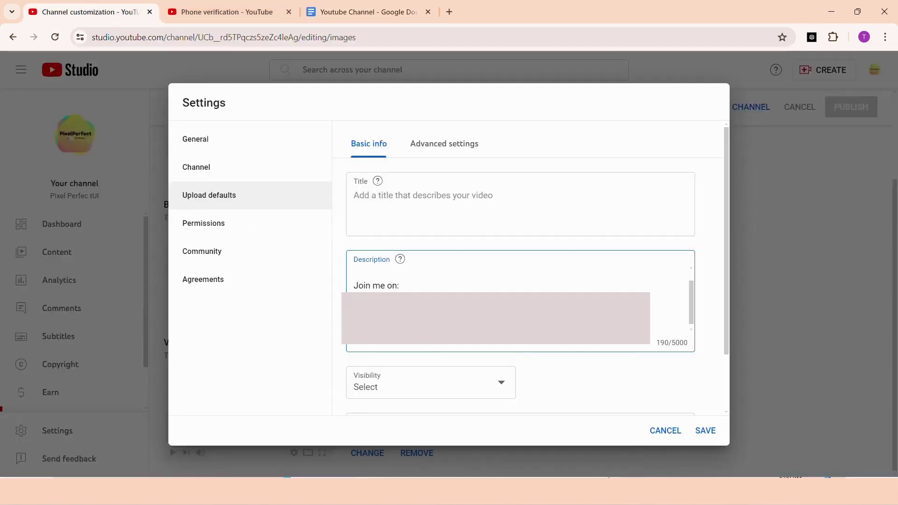
{"action": "key", "text": "BackSpace"}
{"action": "scroll", "coordinate": [610, 292], "scroll_direction": "up", "scroll_amount": 1}
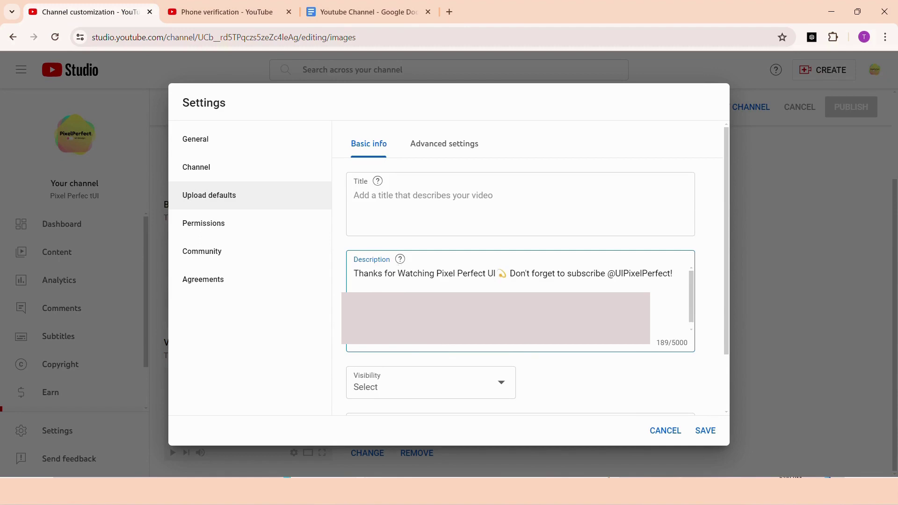
- Set the default visibility for uploads to Unlisted
{"action": "scroll", "coordinate": [500, 327], "scroll_direction": "down", "scroll_amount": 1}
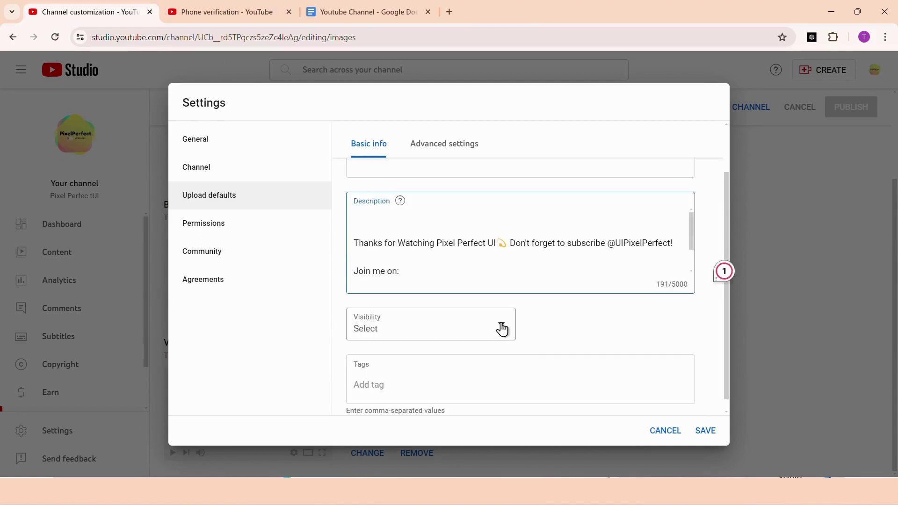
{"action": "left_click", "coordinate": [501, 326]}
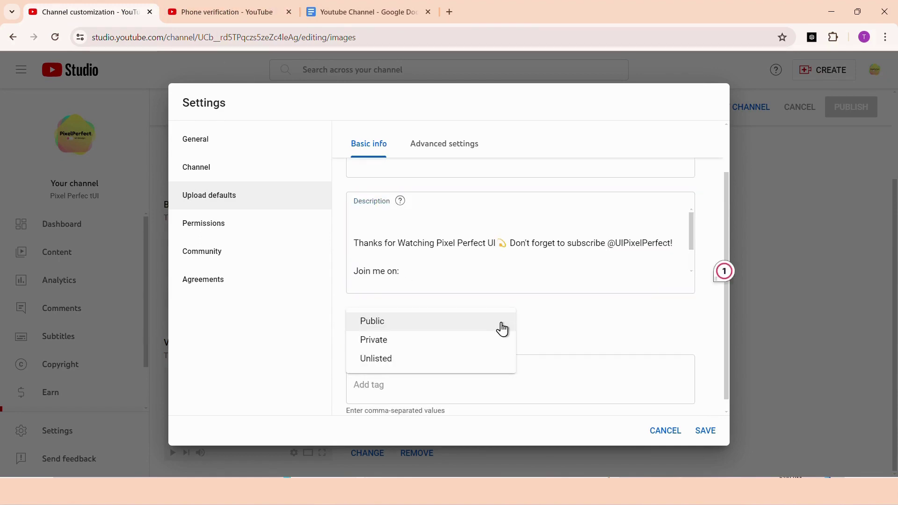
{"action": "left_click", "coordinate": [377, 359]}
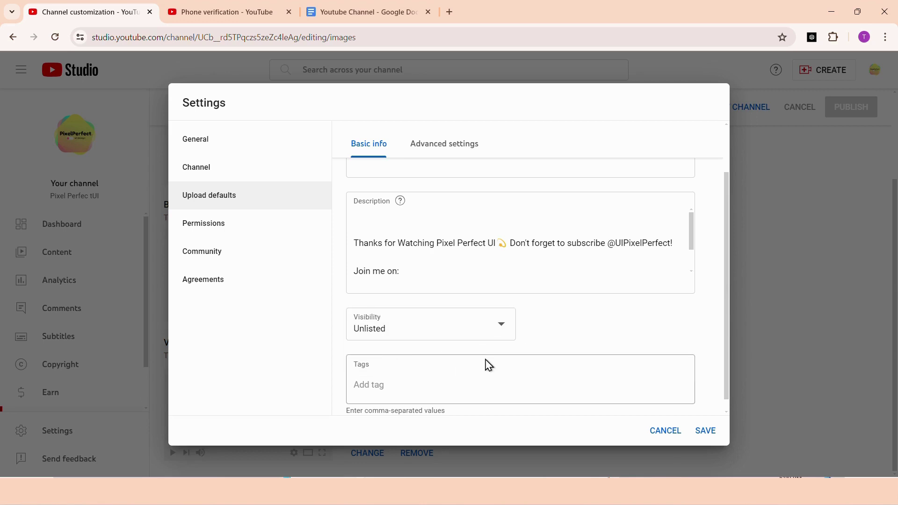
- Copy the channel handle "UIPixelPerfect" from the default description and add it as a default tag
{"action": "scroll", "coordinate": [488, 364], "scroll_direction": "down", "scroll_amount": 1}
{"action": "left_click", "coordinate": [402, 373]}
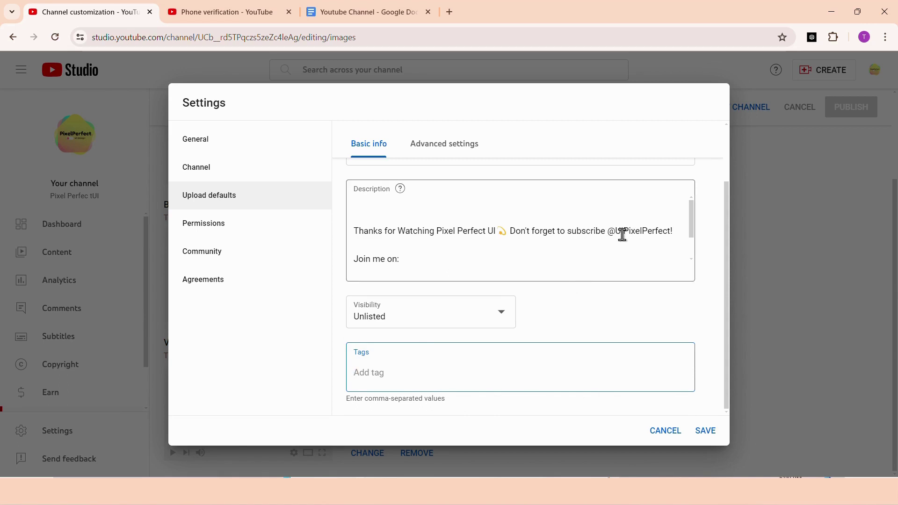
{"action": "left_click_drag", "start_coordinate": [615, 232], "coordinate": [670, 236]}
{"action": "key", "text": "ctrl+c"}
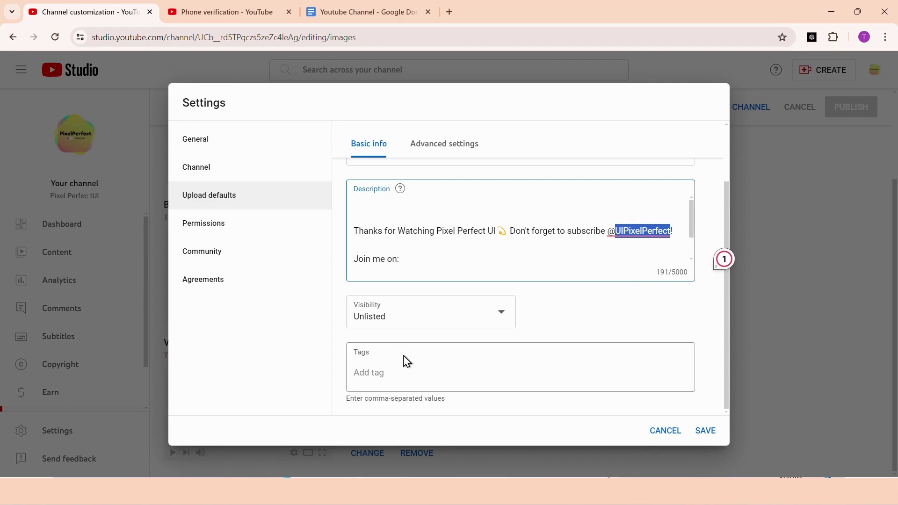
{"action": "left_click", "coordinate": [403, 376]}
{"action": "key", "text": "ctrl+v"}
{"action": "key", "text": "Return"}
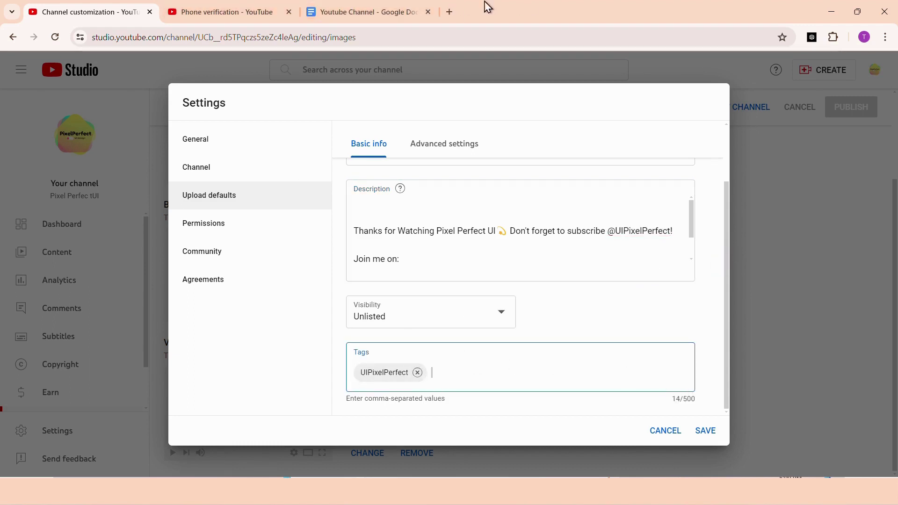
- Close the phone verification page and open the YouTube tag generator on rapidtags.io in a new tab
{"action": "left_click", "coordinate": [290, 12]}
{"action": "left_click", "coordinate": [309, 13]}
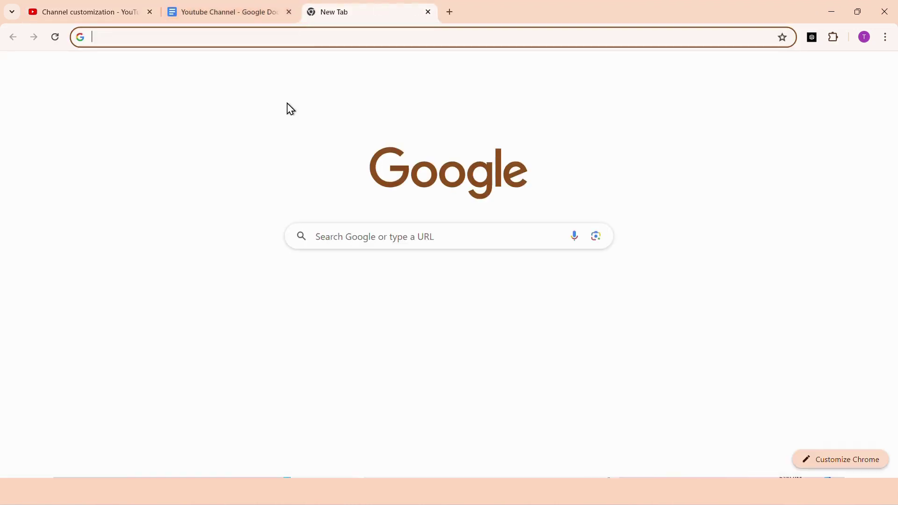
{"action": "type", "text": "rapid"}
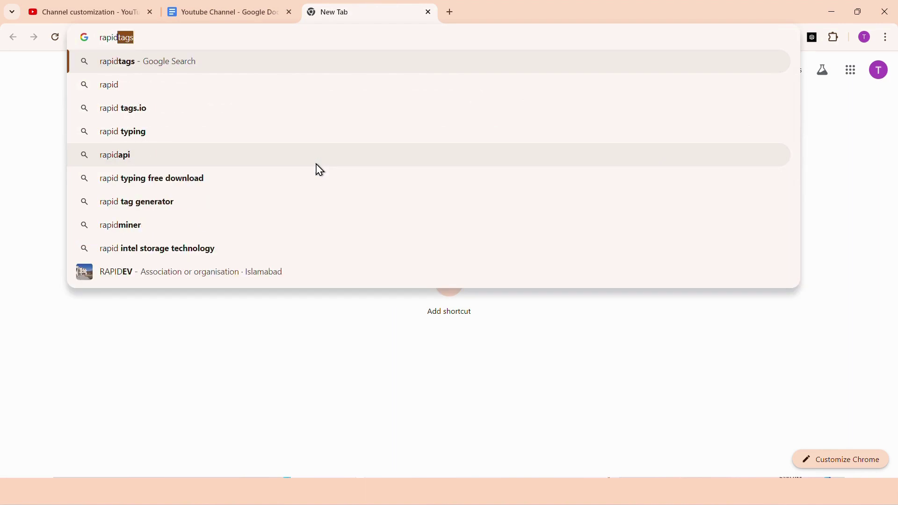
{"action": "type", "text": "tags.io"}
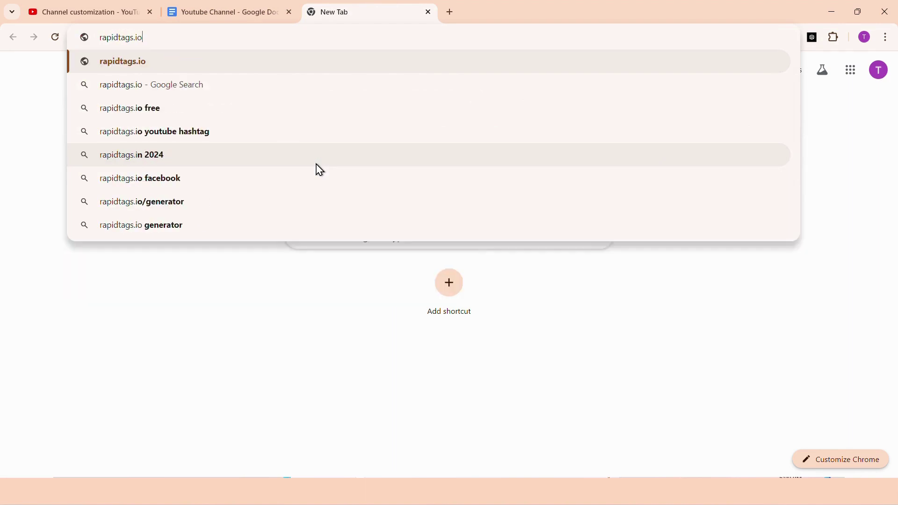
{"action": "key", "text": "Return"}
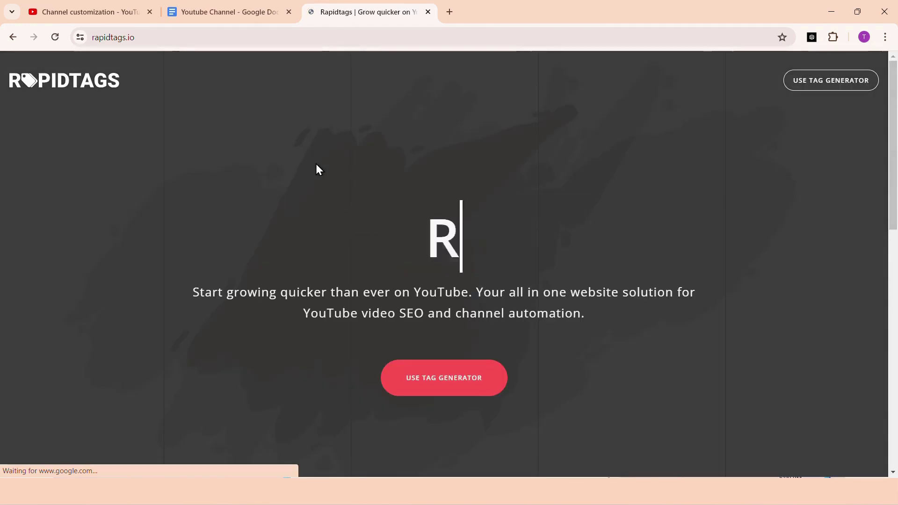
{"action": "left_click", "coordinate": [447, 381]}
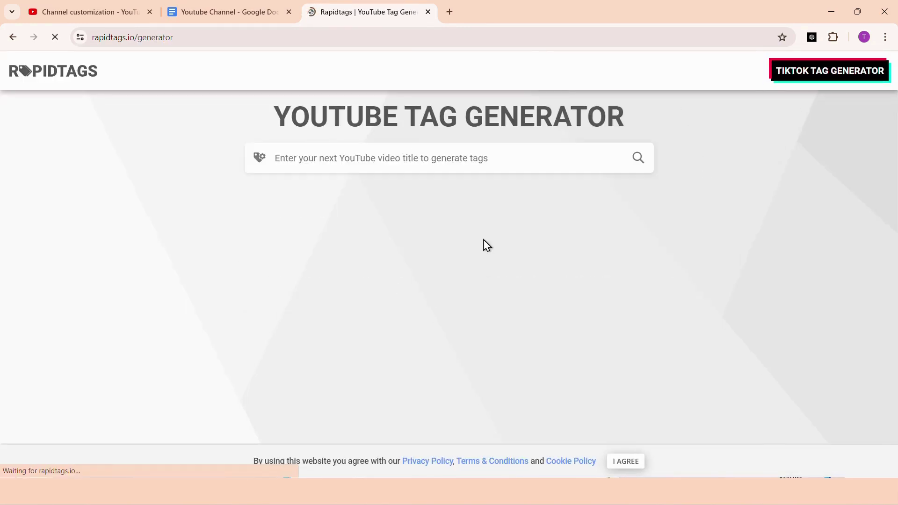
- Generate tags for the title "Pixel Perfect UI" and copy the generated list
{"action": "left_click", "coordinate": [485, 161]}
{"action": "type", "text": "Pixel Perfect UI"}
{"action": "left_click", "coordinate": [632, 156]}
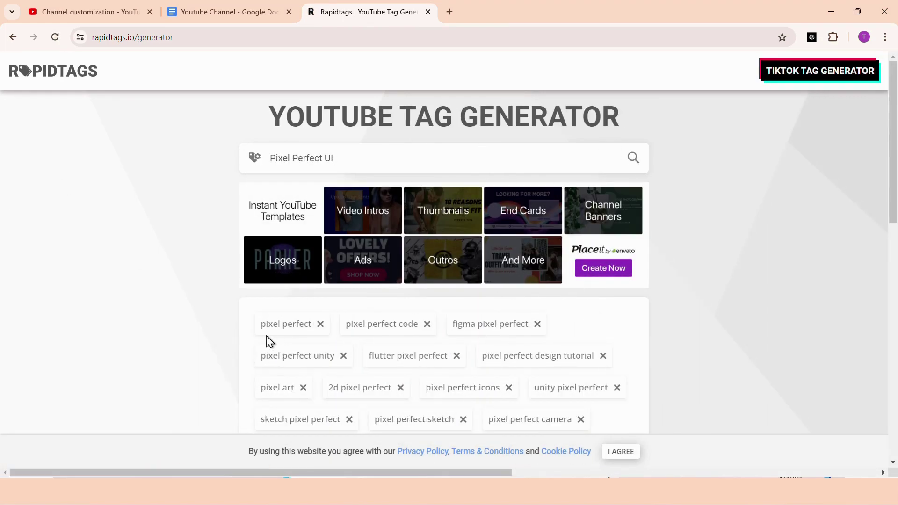
{"action": "scroll", "coordinate": [303, 330], "scroll_direction": "down", "scroll_amount": 1}
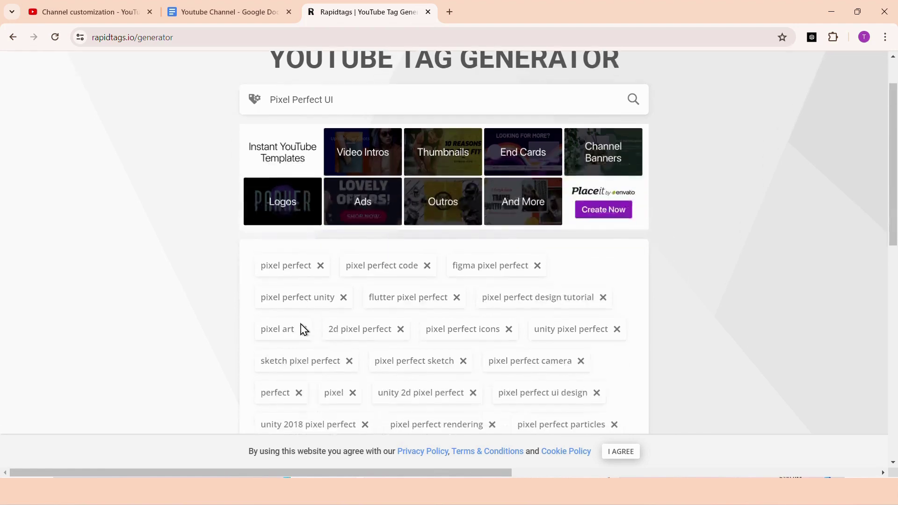
{"action": "scroll", "coordinate": [391, 300], "scroll_direction": "down", "scroll_amount": 1}
{"action": "scroll", "coordinate": [345, 335], "scroll_direction": "down", "scroll_amount": 2}
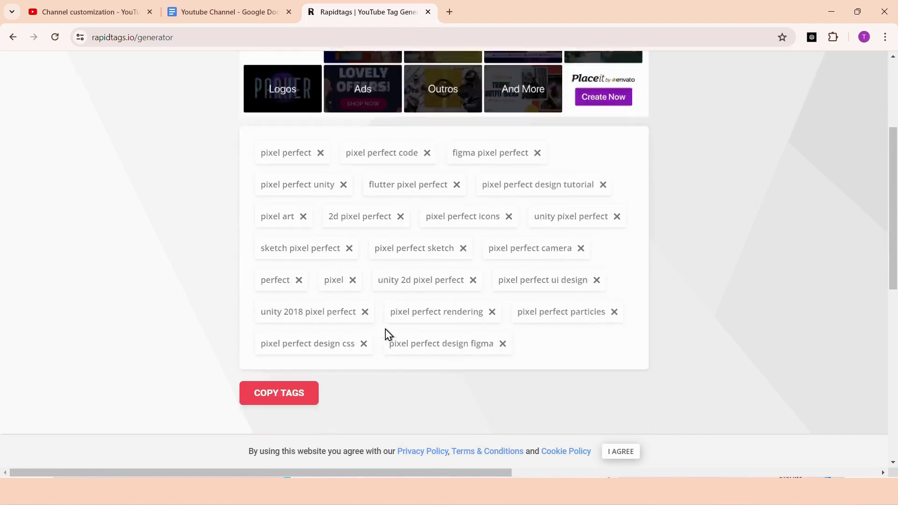
{"action": "left_click", "coordinate": [298, 331]}
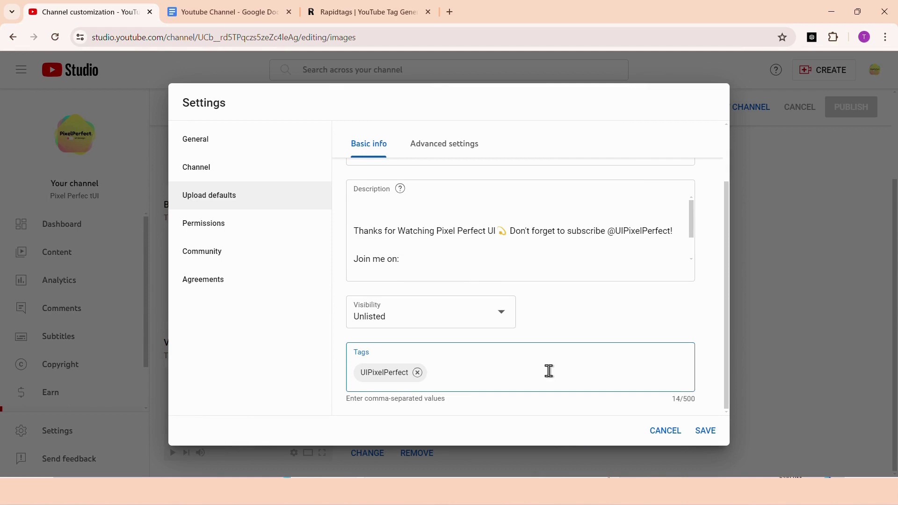
- Paste the generated tags into the default upload tags and remove unneeded ones such as "pixel perfect unity" and "flutter pixel perfect"
{"action": "type", "text": "pixel perfect,pixel perfect code,figma pixel perfect,pixel perfect unity,flutter pixel perfect,pixel perfect design tutorial,pixel art,2d pixel perfect,pixel perfect icons,unity pixel perfect,sketch pixel perfect,pixel perfect sketch,pixel perfect camera,perfect,pixel,unity 2d pixel perfect,pixel perfect ui design,unity 2018 pixel perfect,pixel perfect rendering,pixel perfect particles,pixel perfect design css,pixel perfect design figma"}
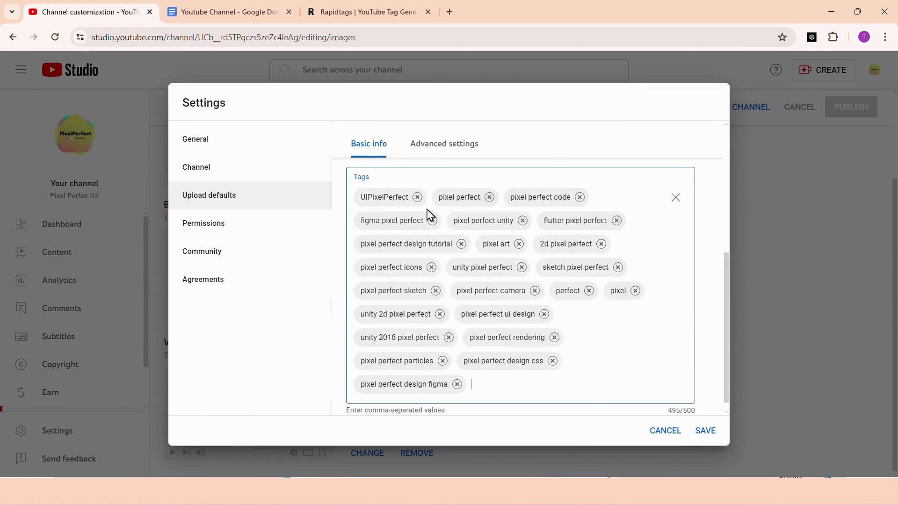
{"action": "left_click", "coordinate": [523, 221]}
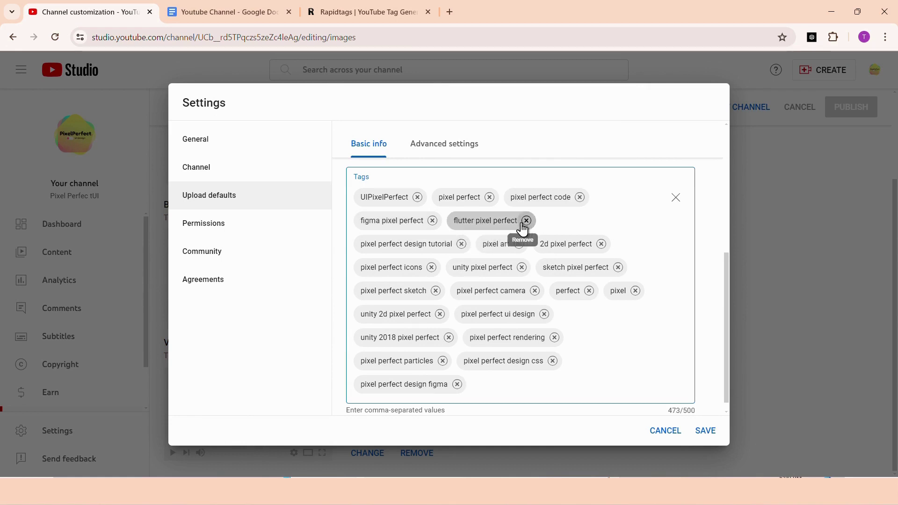
{"action": "left_click", "coordinate": [525, 222]}
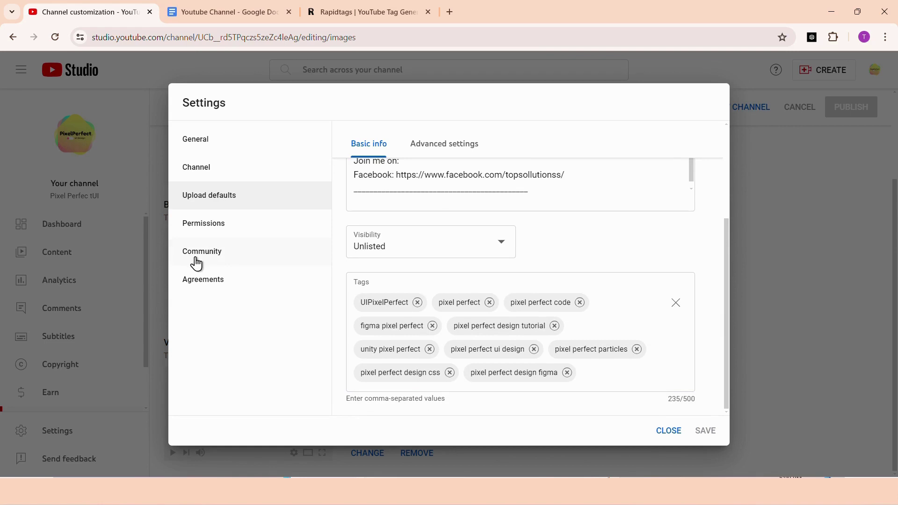
- Set comments on the channel to On in the community defaults
{"action": "left_click", "coordinate": [196, 262]}
{"action": "left_click", "coordinate": [464, 156]}
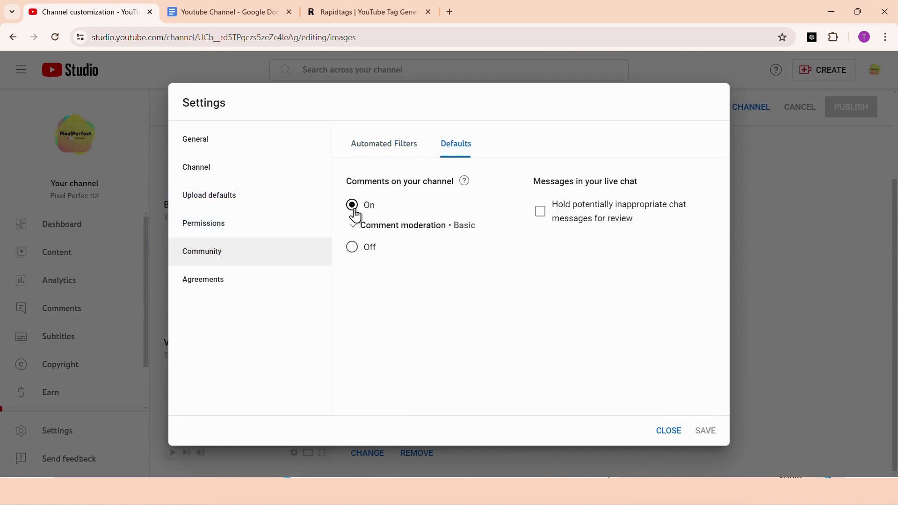
{"action": "left_click", "coordinate": [354, 211]}
- Review the automated filters for the community and enable Block links
{"action": "left_click", "coordinate": [390, 153]}
{"action": "scroll", "coordinate": [450, 337], "scroll_direction": "down", "scroll_amount": 5}
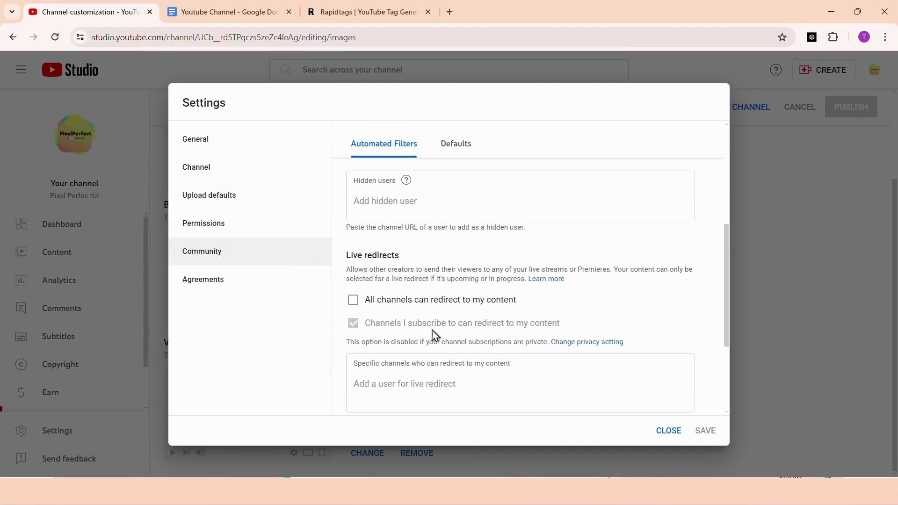
{"action": "scroll", "coordinate": [402, 294], "scroll_direction": "down", "scroll_amount": 3}
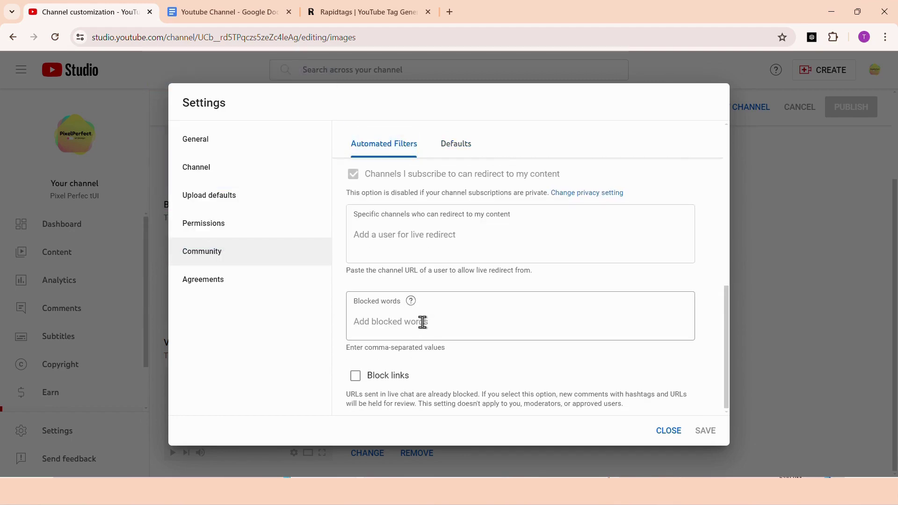
{"action": "scroll", "coordinate": [395, 325], "scroll_direction": "up", "scroll_amount": 4}
{"action": "scroll", "coordinate": [374, 355], "scroll_direction": "down", "scroll_amount": 4}
{"action": "left_click", "coordinate": [356, 376]}
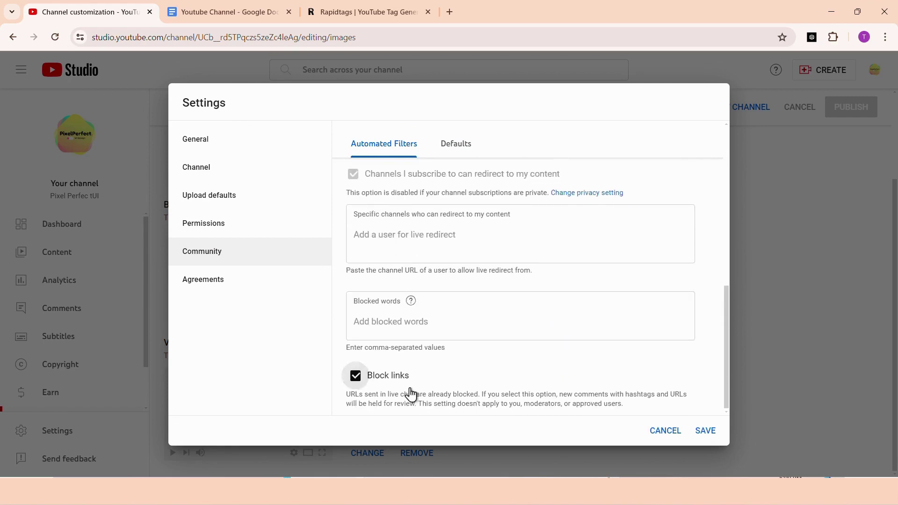
- Set the category to People & Blogs in the advanced upload defaults
{"action": "left_click", "coordinate": [209, 194]}
{"action": "left_click", "coordinate": [445, 143]}
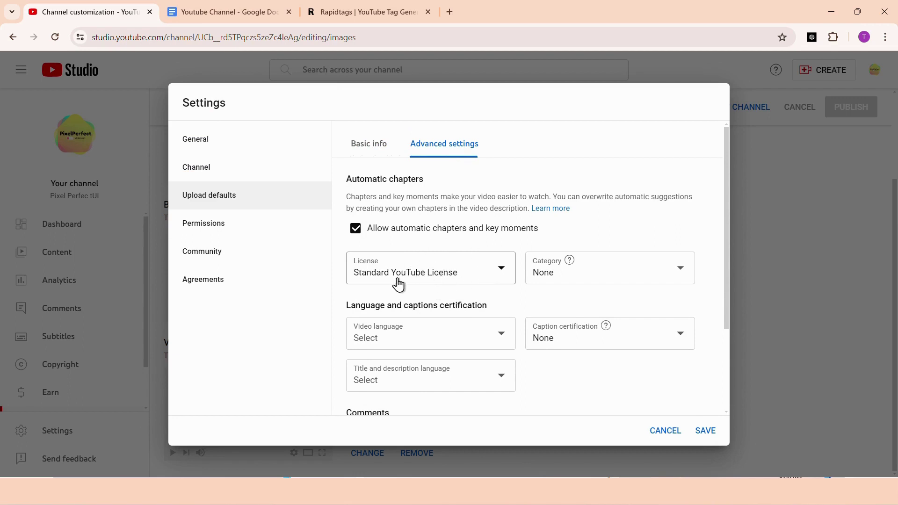
{"action": "left_click", "coordinate": [636, 275]}
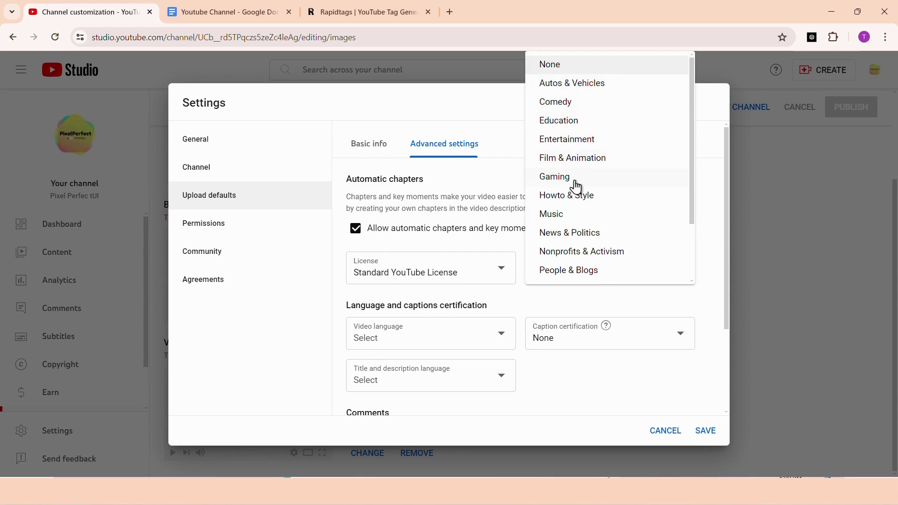
{"action": "scroll", "coordinate": [592, 257], "scroll_direction": "down", "scroll_amount": 2}
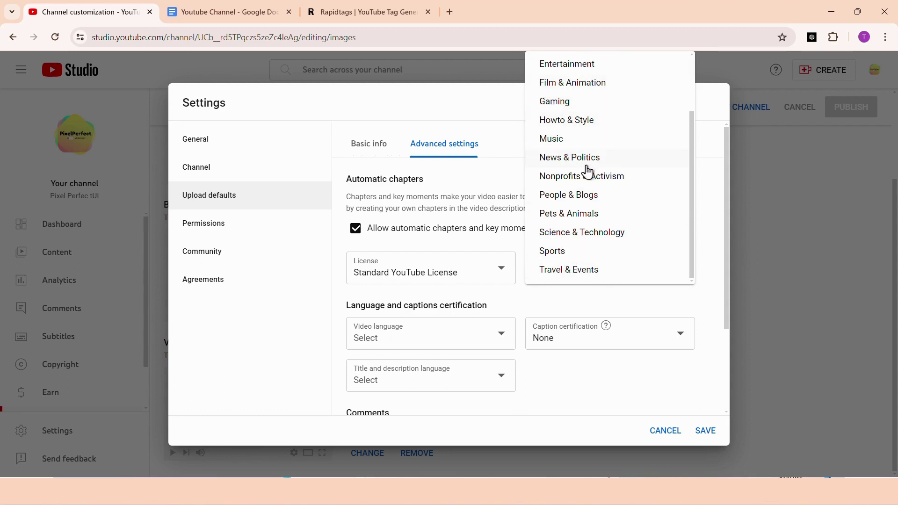
{"action": "left_click", "coordinate": [581, 200]}
- Set the default video language to English
{"action": "left_click", "coordinate": [496, 335]}
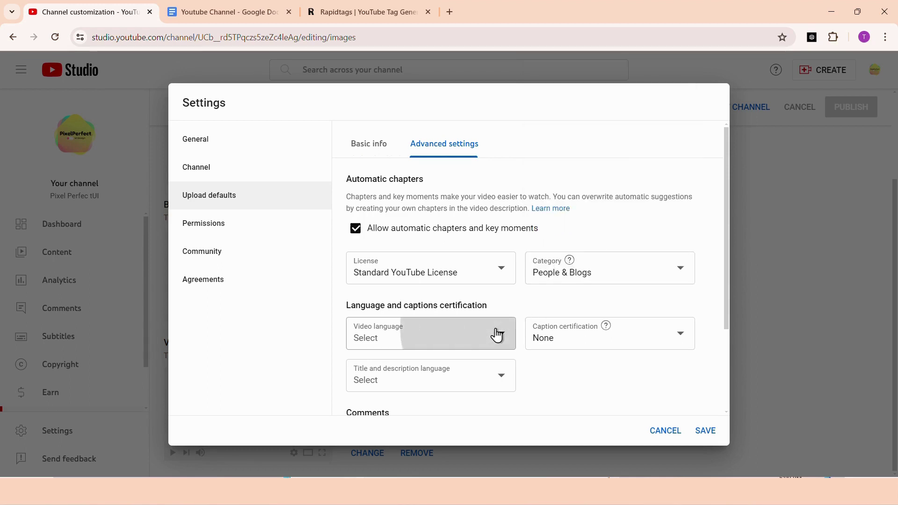
{"action": "scroll", "coordinate": [460, 229], "scroll_direction": "down", "scroll_amount": 3}
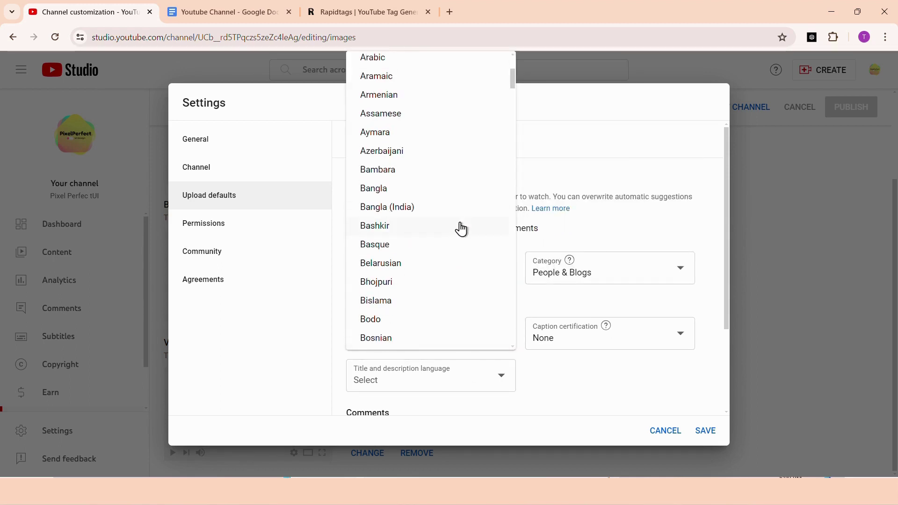
{"action": "scroll", "coordinate": [438, 250], "scroll_direction": "down", "scroll_amount": 10}
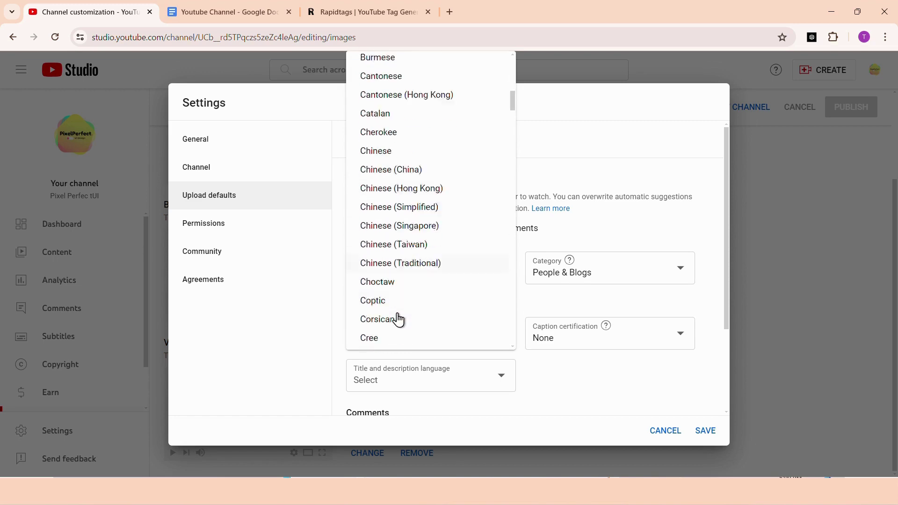
{"action": "scroll", "coordinate": [394, 315], "scroll_direction": "down", "scroll_amount": 3}
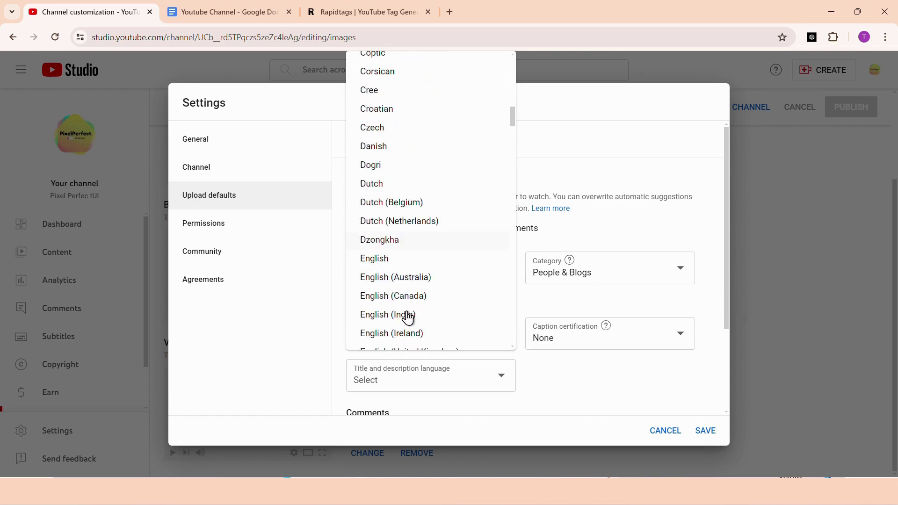
{"action": "left_click", "coordinate": [393, 260]}
- Set caption certification to "This content has never aired on television in the U.S." and the title and description language to English
{"action": "left_click", "coordinate": [658, 334]}
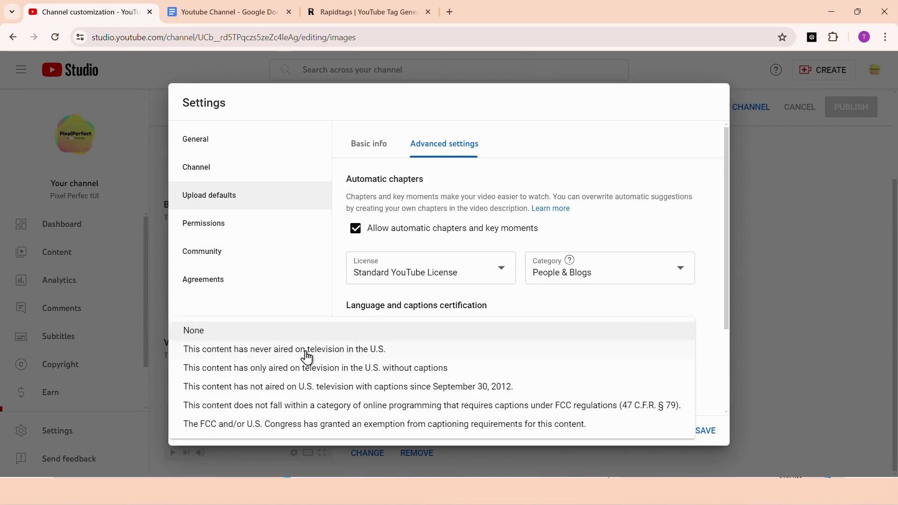
{"action": "left_click", "coordinate": [364, 355]}
{"action": "left_click", "coordinate": [499, 381]}
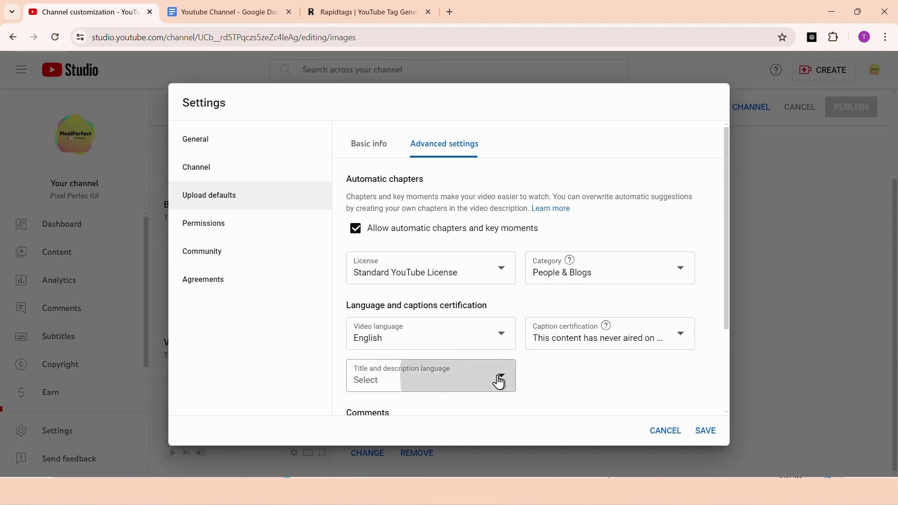
{"action": "scroll", "coordinate": [464, 307], "scroll_direction": "down", "scroll_amount": 5}
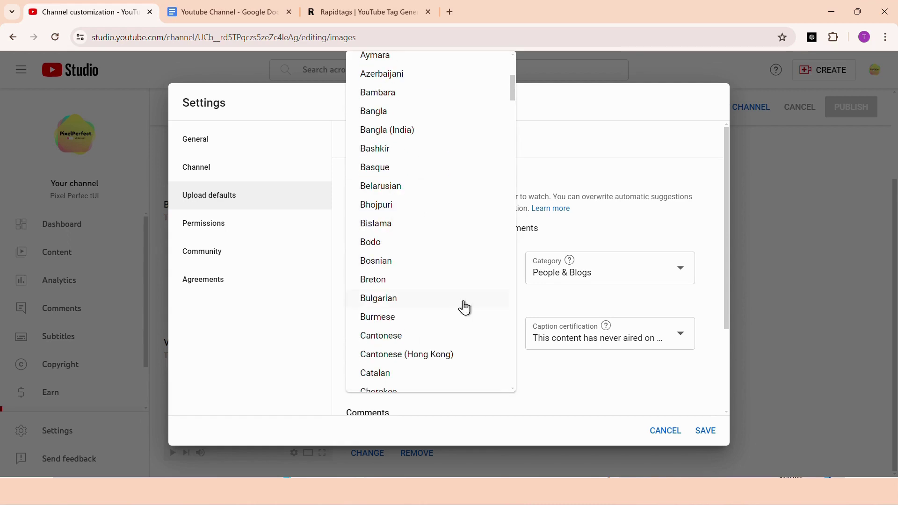
{"action": "scroll", "coordinate": [464, 307], "scroll_direction": "down", "scroll_amount": 12}
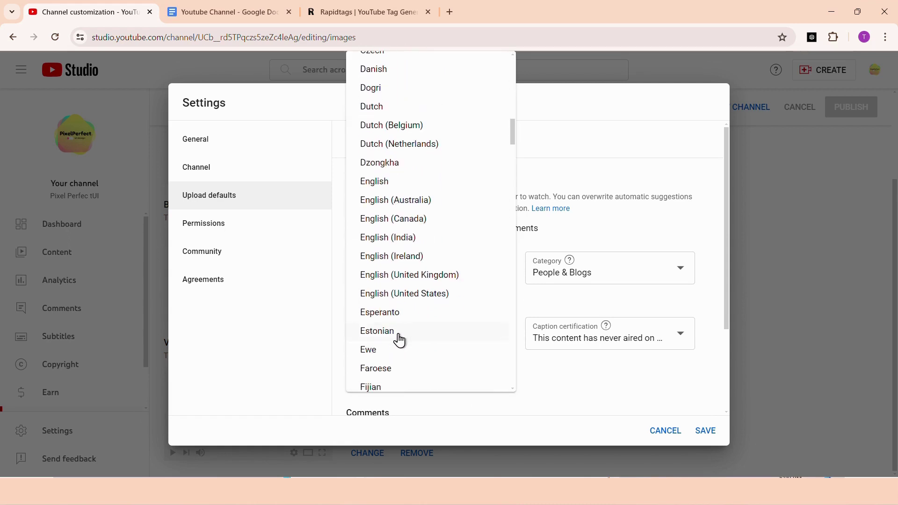
{"action": "left_click", "coordinate": [387, 182]}
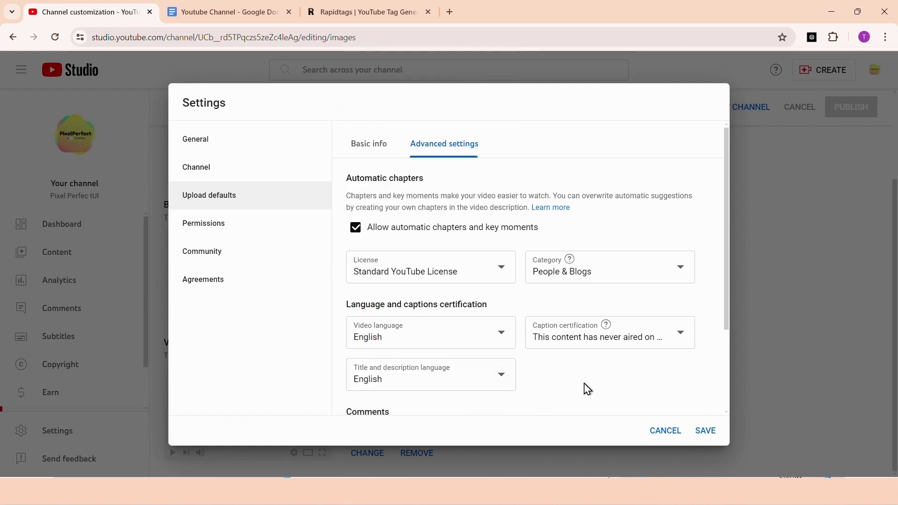
- Review the default comment options and the agreements, and save the channel settings
{"action": "scroll", "coordinate": [519, 355], "scroll_direction": "down", "scroll_amount": 2}
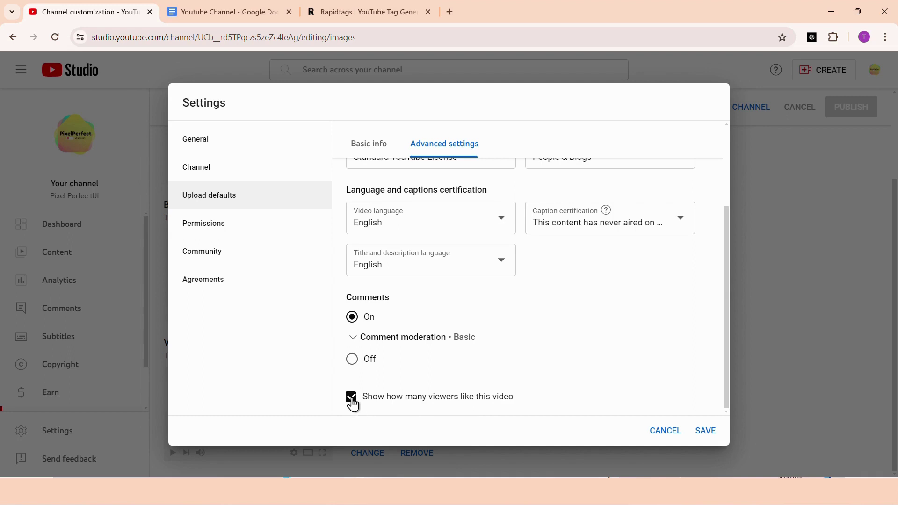
{"action": "left_click", "coordinate": [214, 260]}
{"action": "left_click", "coordinate": [213, 285]}
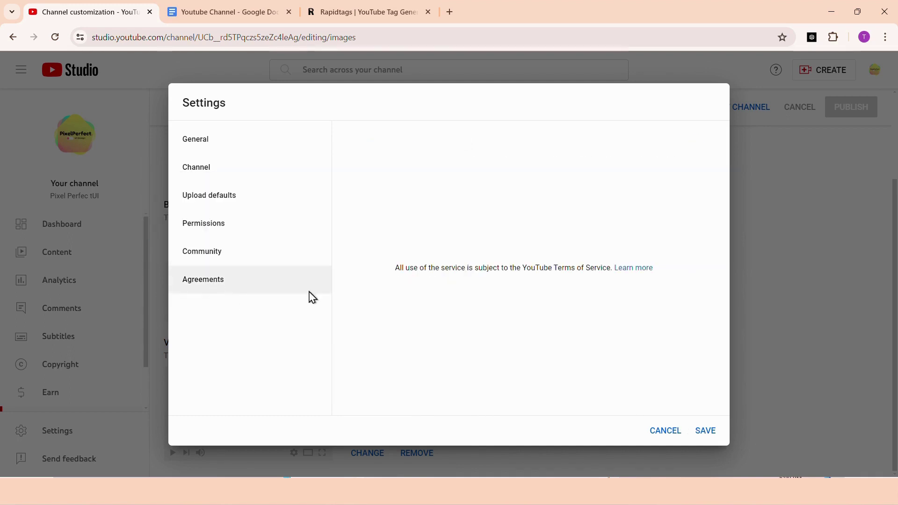
{"action": "left_click", "coordinate": [703, 433]}
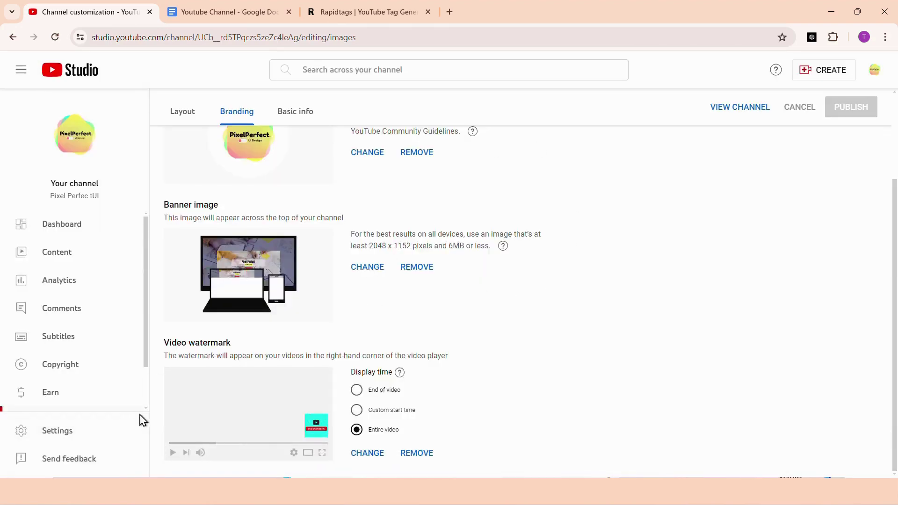
- Open the public page of the channel from channel customization
{"action": "scroll", "coordinate": [156, 360], "scroll_direction": "up", "scroll_amount": 3}
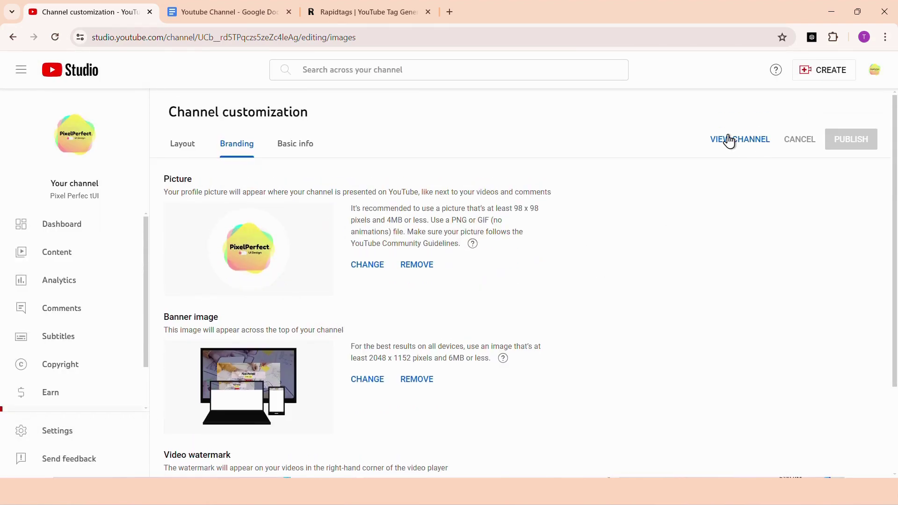
{"action": "left_click", "coordinate": [728, 140]}
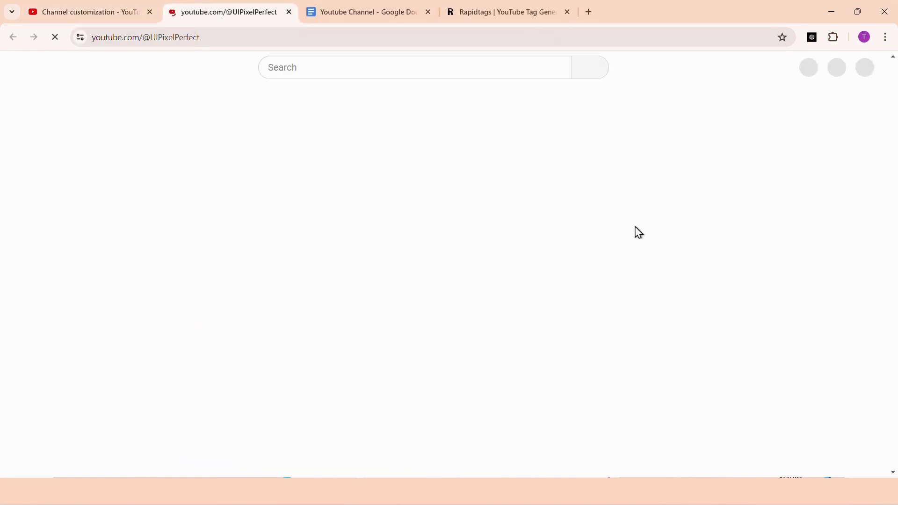